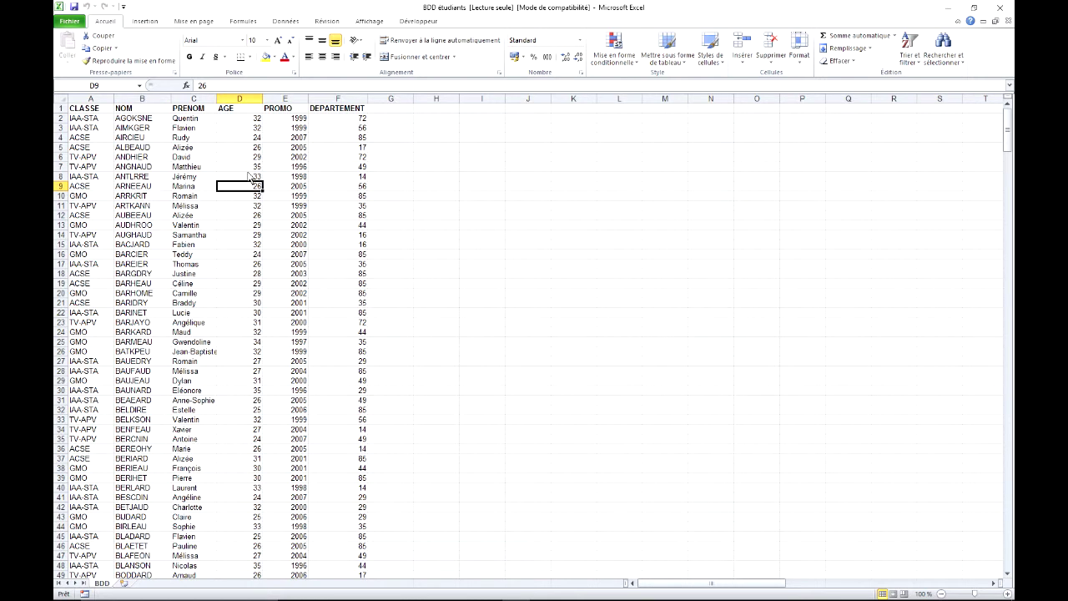
- Insert a pivot table from the detected student data range onto a new worksheet, Feuil1
left_click(242, 171)
left_click(243, 198)
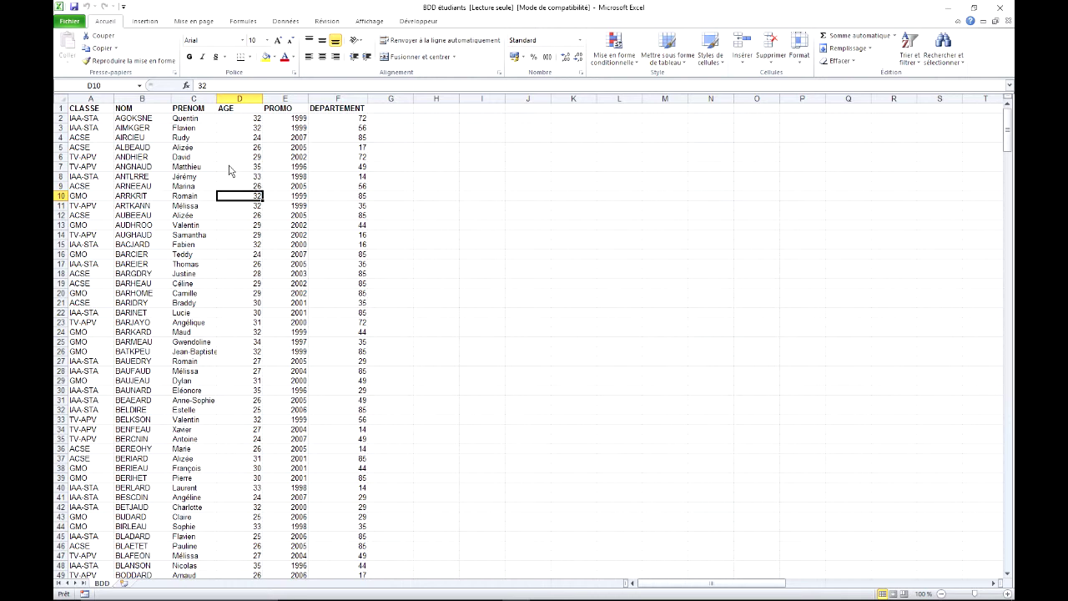
left_click(156, 22)
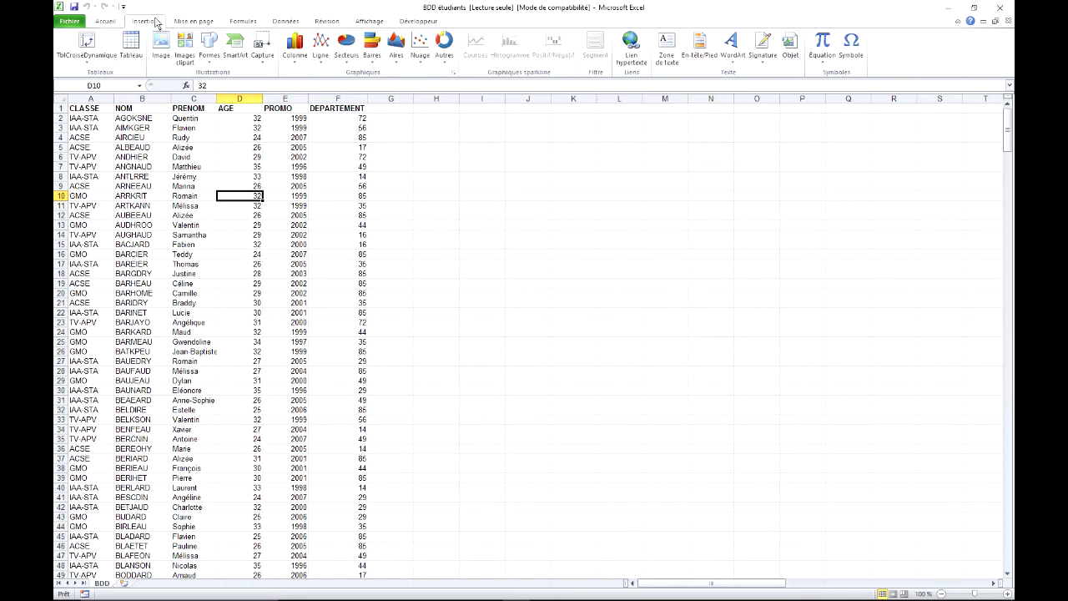
left_click(93, 45)
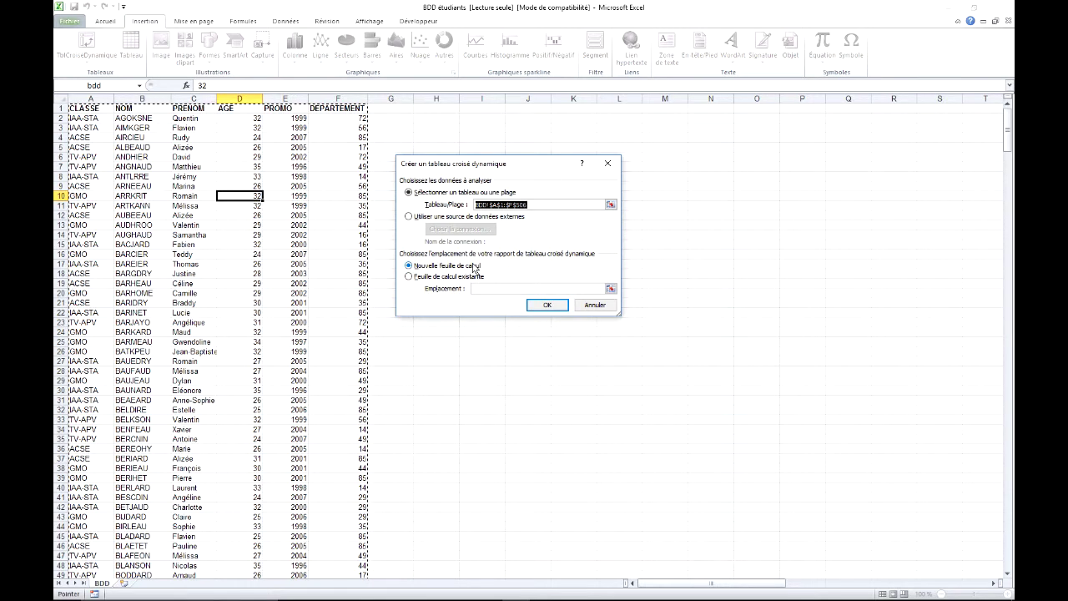
left_click(546, 306)
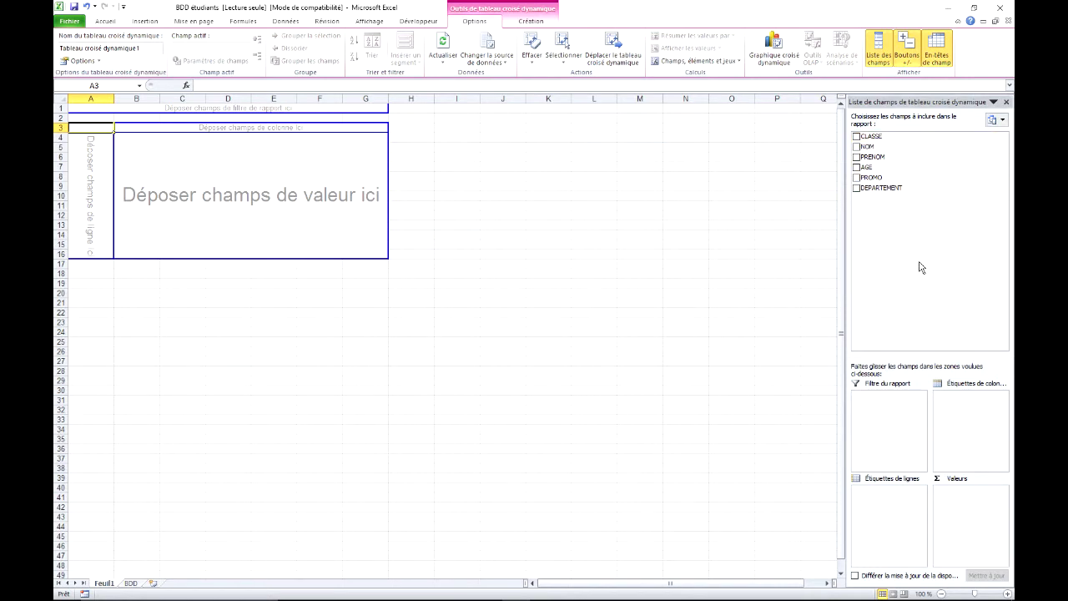
- Arrange the pivot with PROMO years as row labels and CLASSE as column labels
left_click_drag(921, 267, 966, 424)
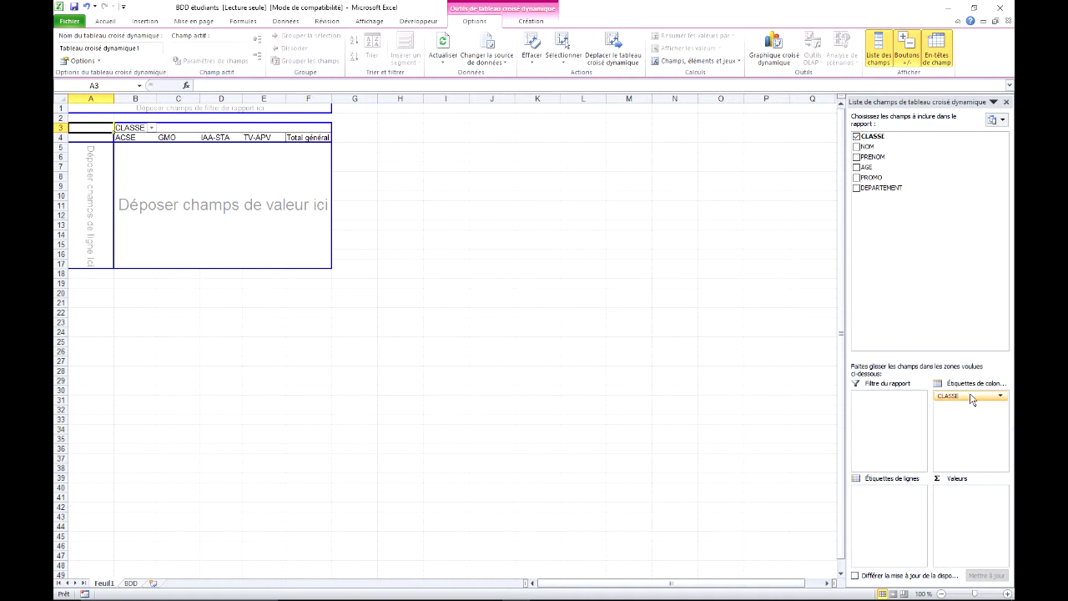
left_click_drag(968, 395, 874, 527)
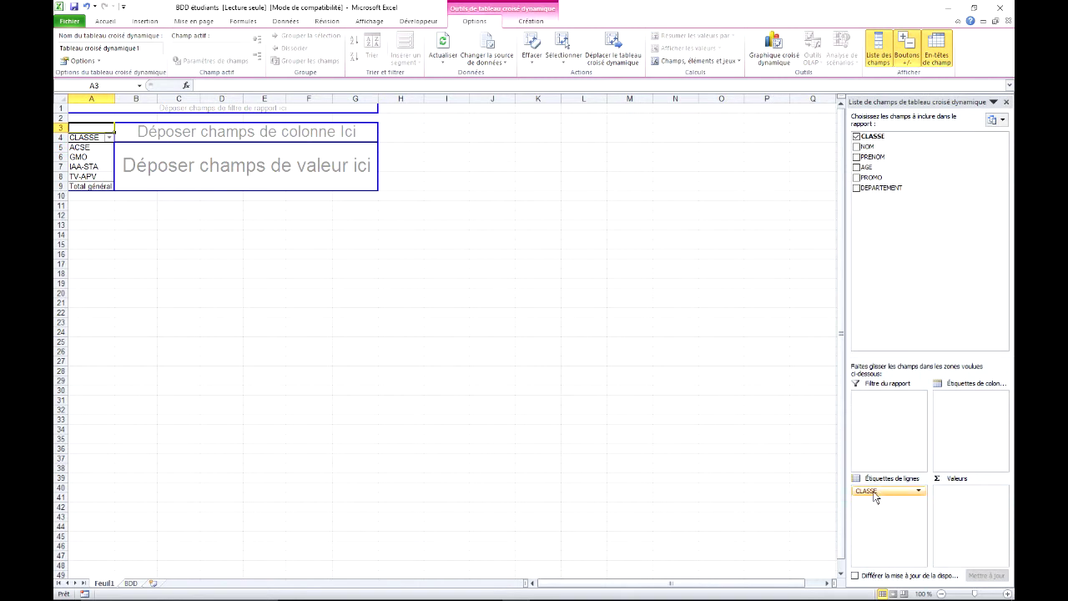
left_click_drag(874, 493, 969, 416)
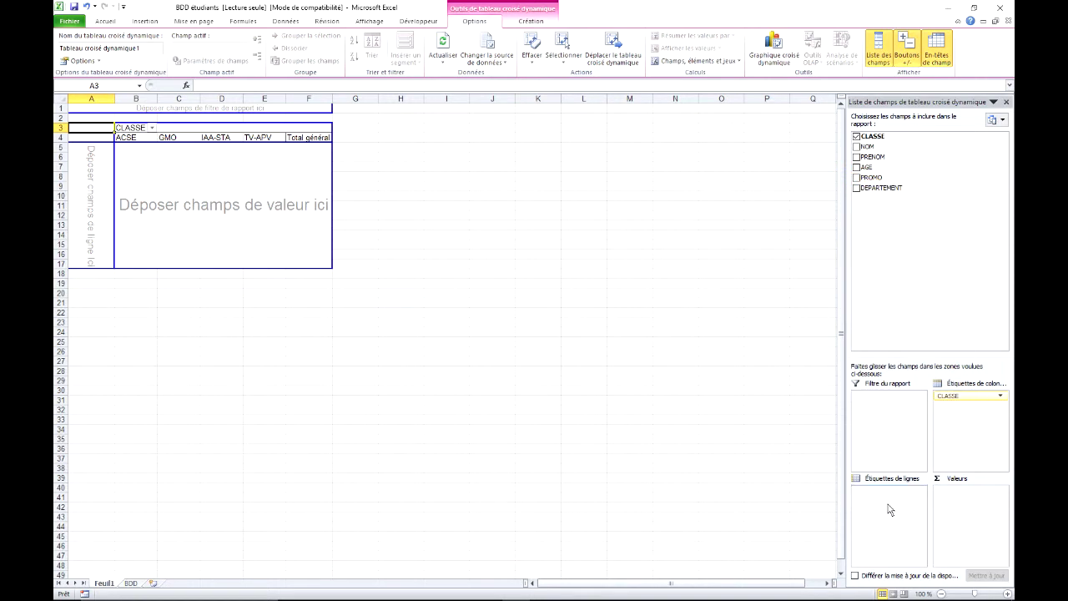
left_click_drag(871, 177, 888, 504)
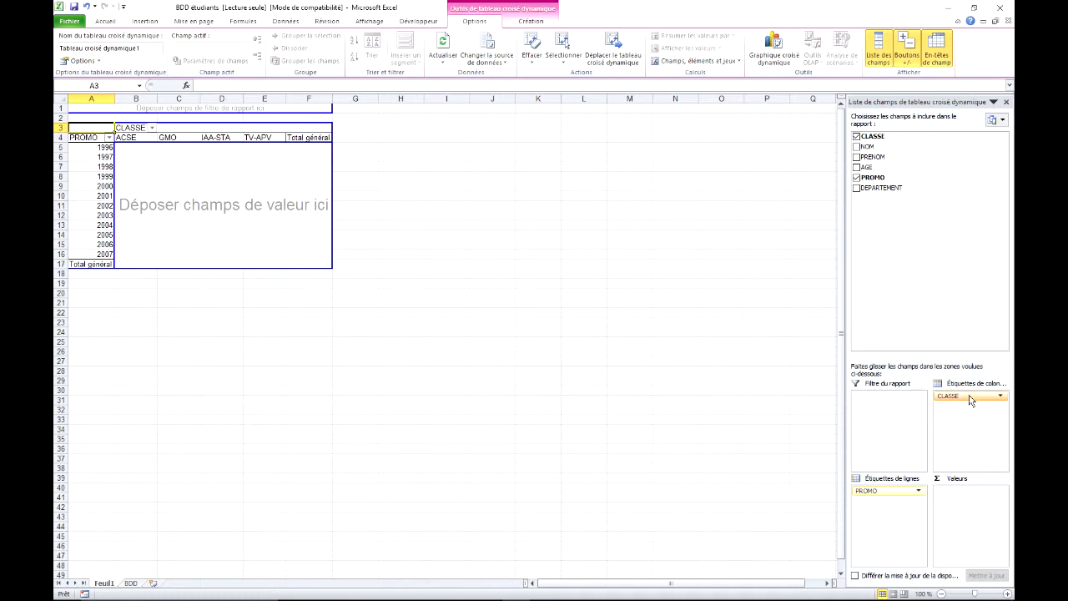
mouse_move(969, 399)
left_mouse_down()
mouse_move(887, 500)
mouse_move(970, 415)
left_mouse_up()
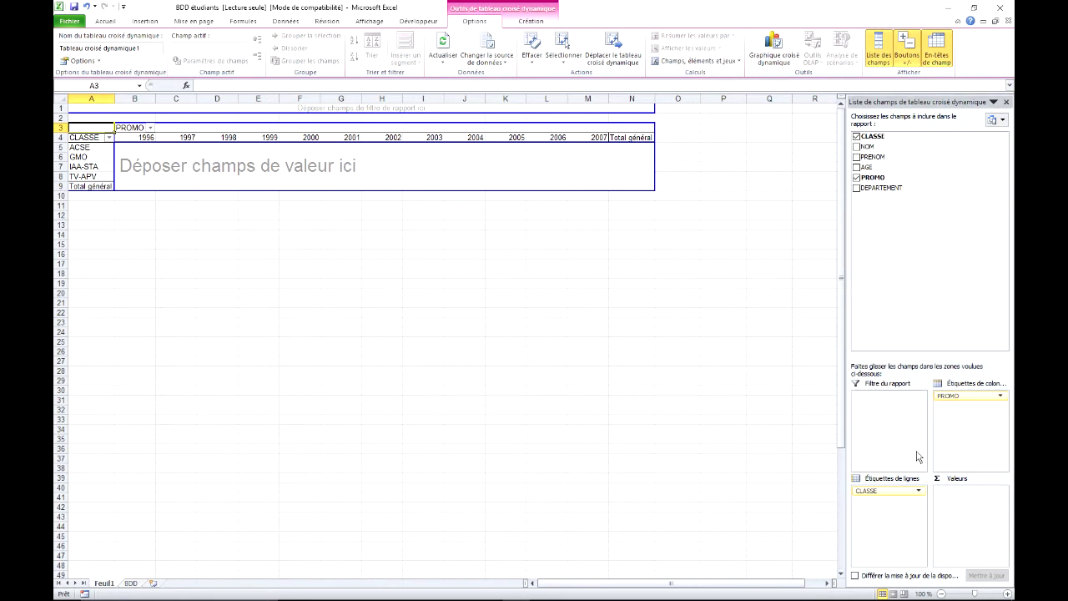
left_click_drag(958, 408, 881, 502)
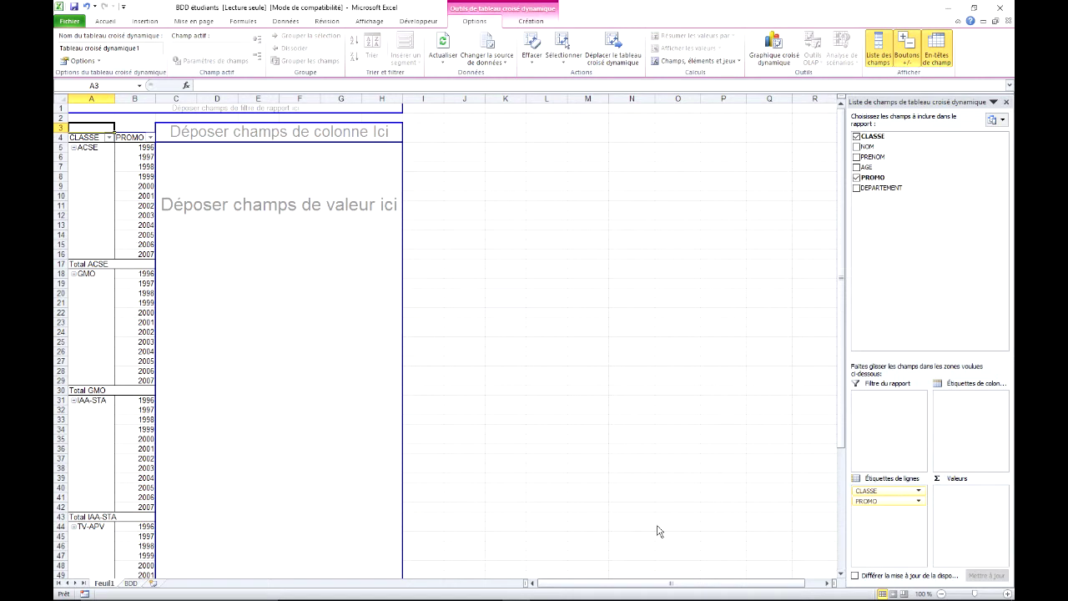
left_click_drag(889, 492, 975, 427)
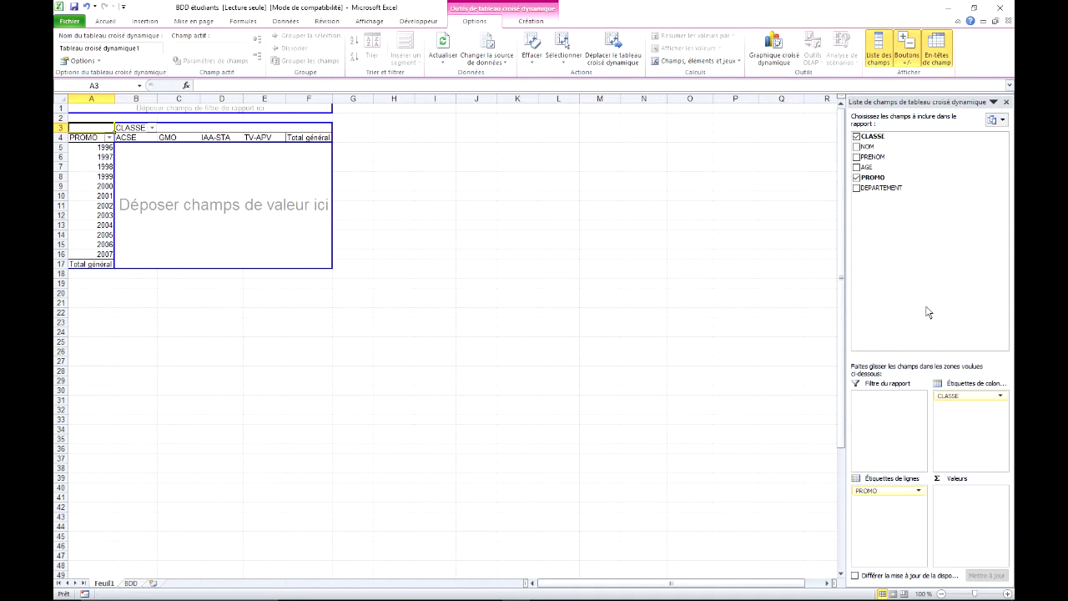
left_click(132, 582)
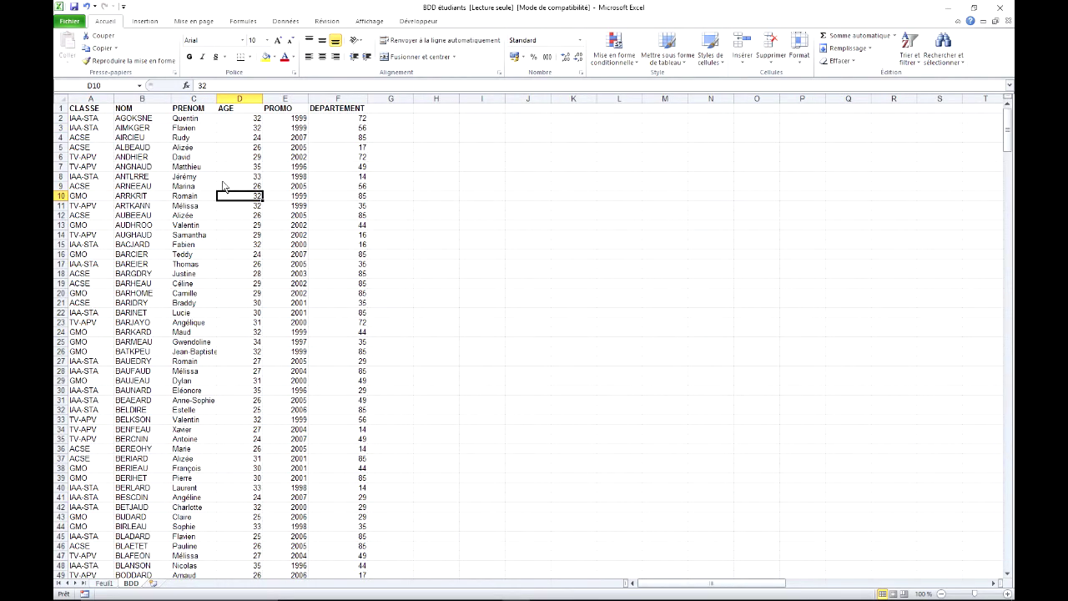
- Add NOM to Valeurs so the pivot counts students per PROMO and CLASSE, totalling 505
left_click(112, 583)
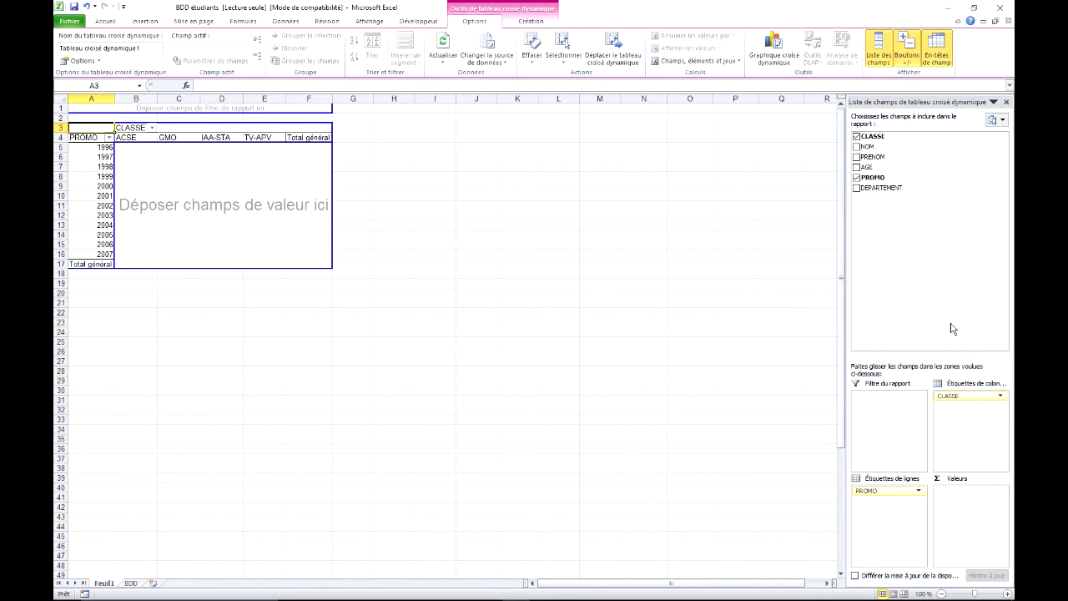
left_click_drag(868, 151, 979, 520)
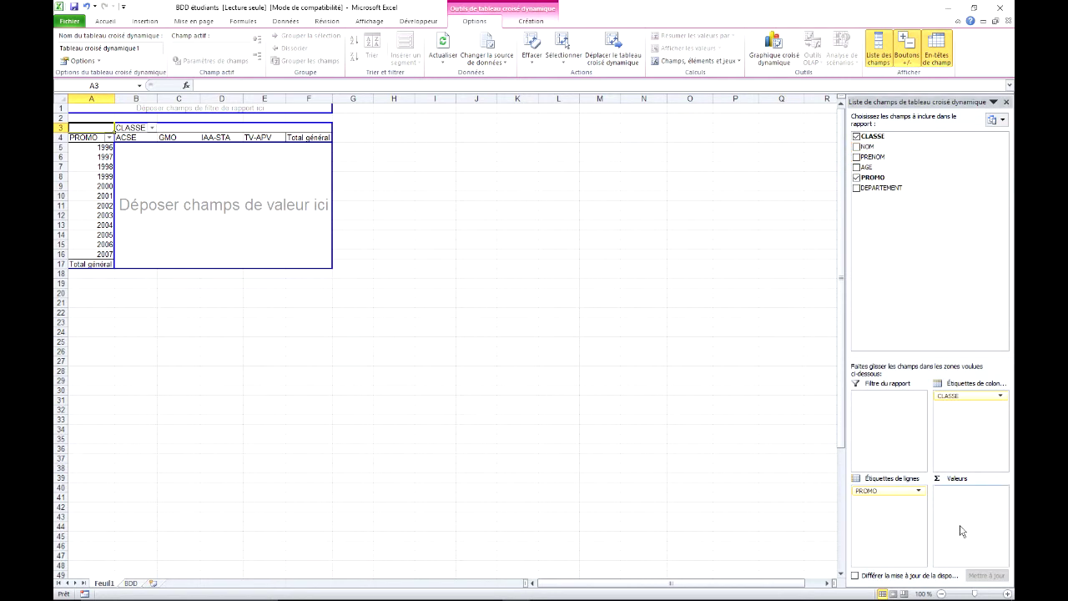
left_click_drag(872, 149, 961, 525)
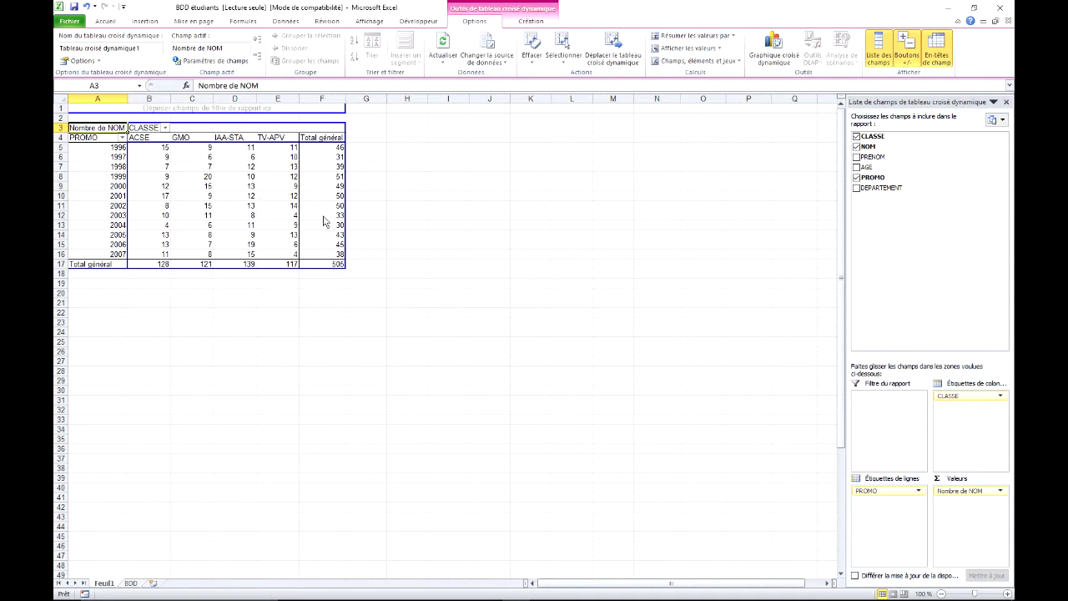
left_click(331, 265)
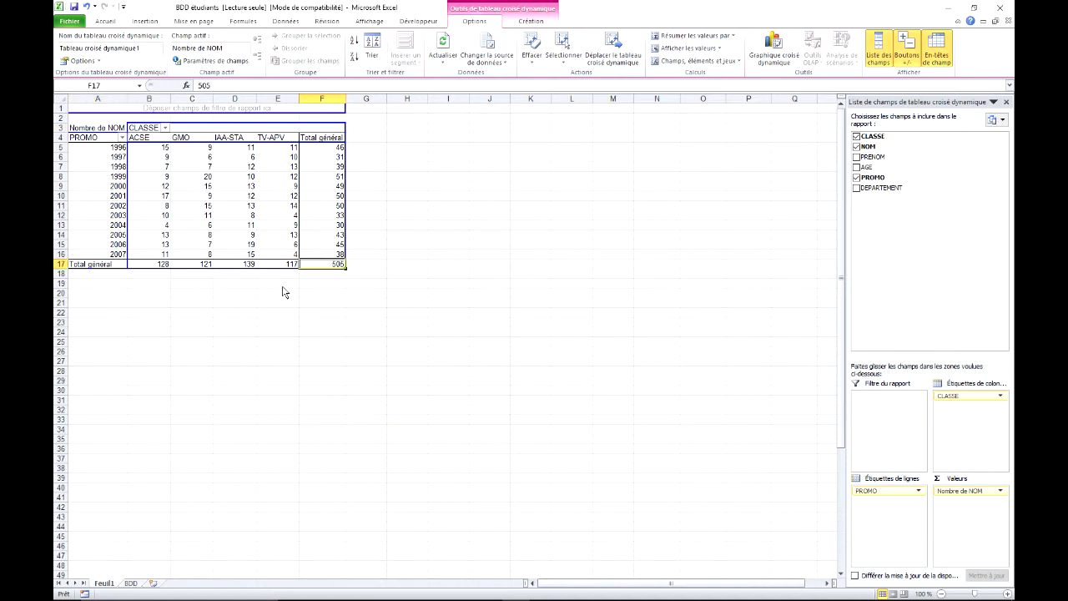
left_click(211, 205)
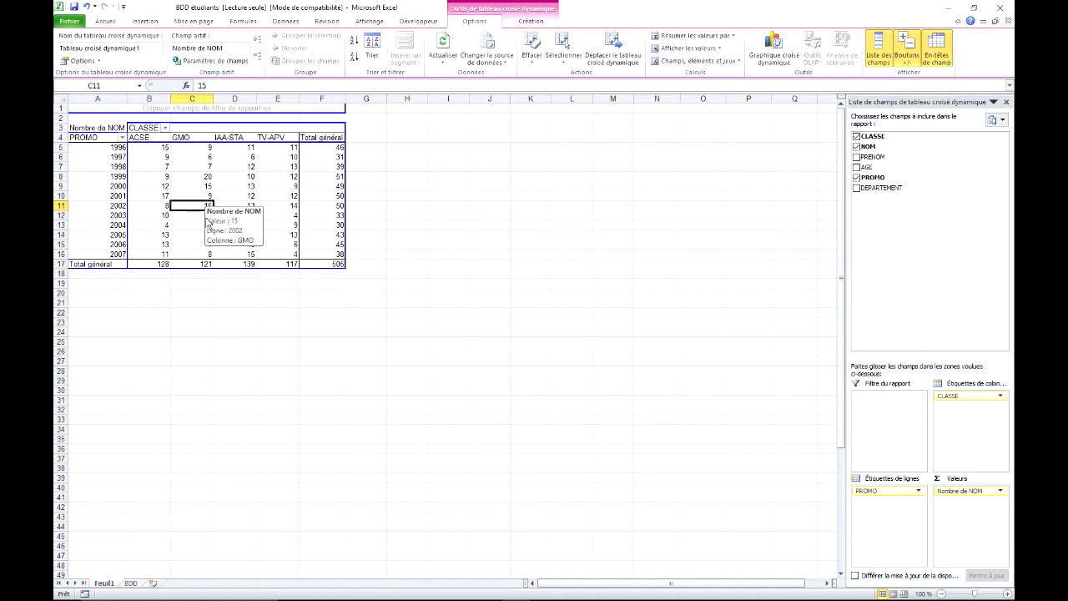
mouse_move(234, 191)
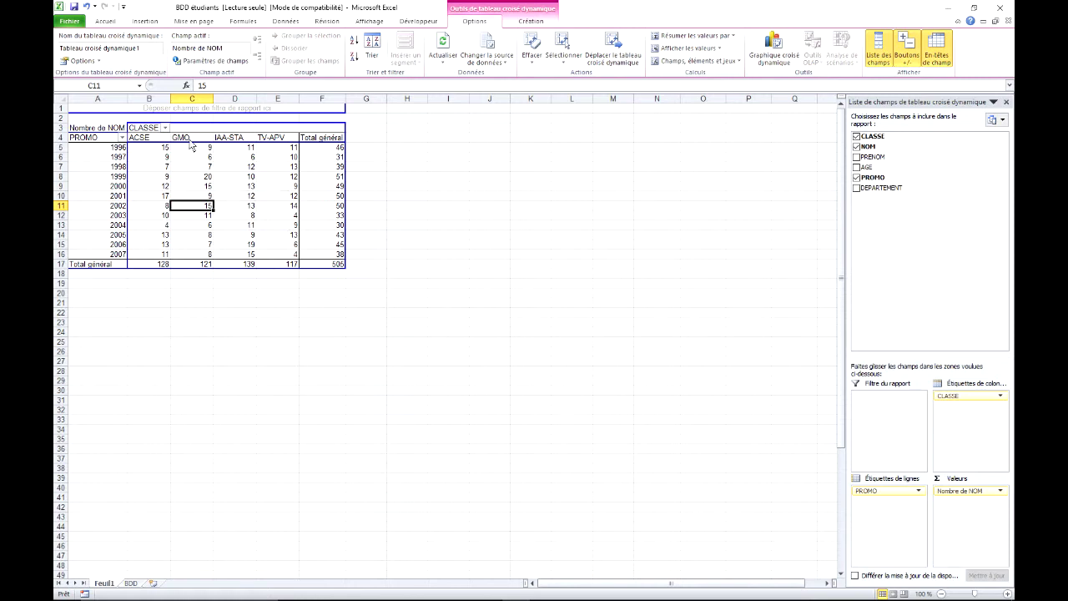
left_click(188, 177)
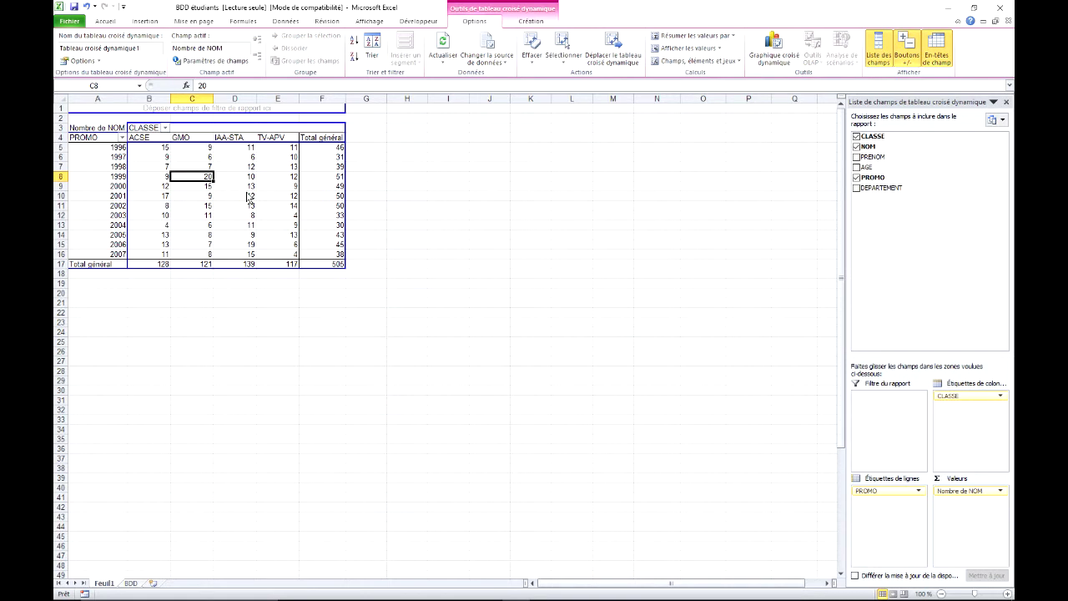
mouse_move(248, 198)
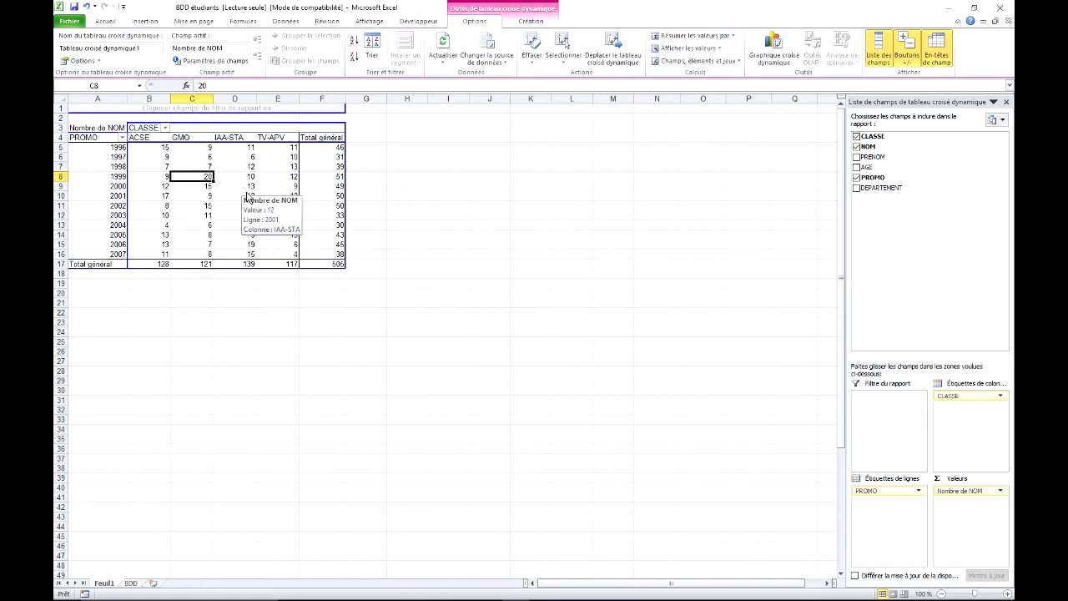
- Drill into the GMO 1999 count to list its 20 students on Feuil2, then return to TCD
double_click(196, 178)
left_click(246, 207)
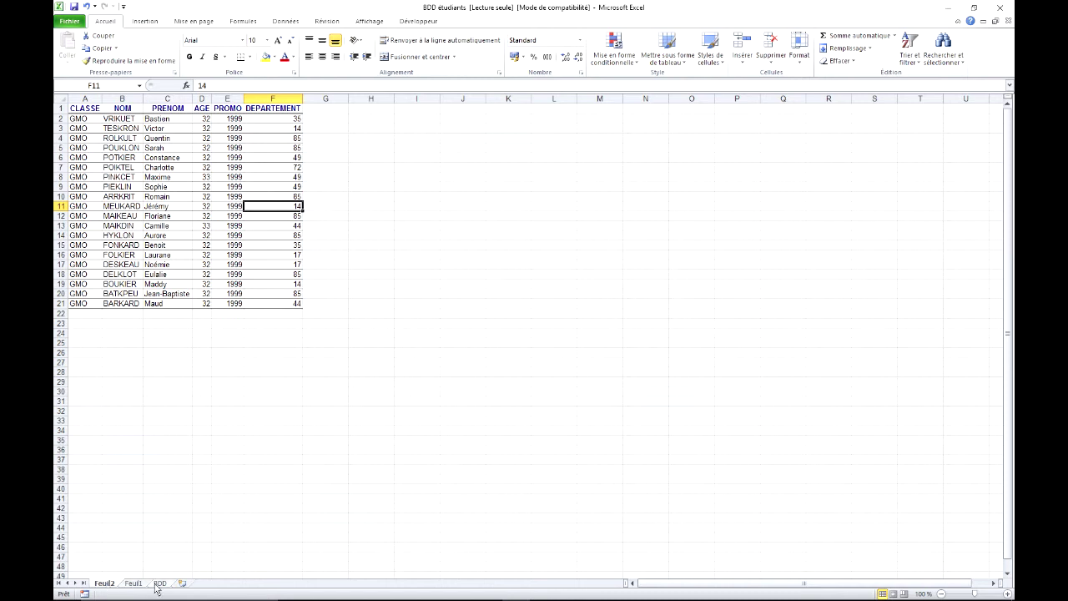
left_click(134, 583)
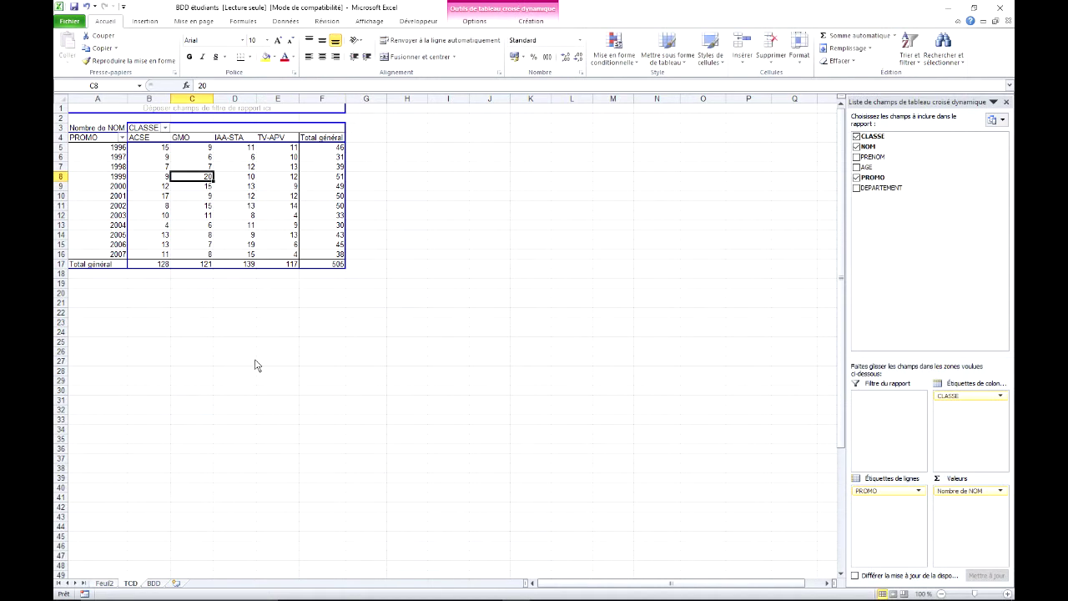
left_click(228, 199)
- Filter the pivot's CLASSE labels to show only ACSE
left_click(201, 189)
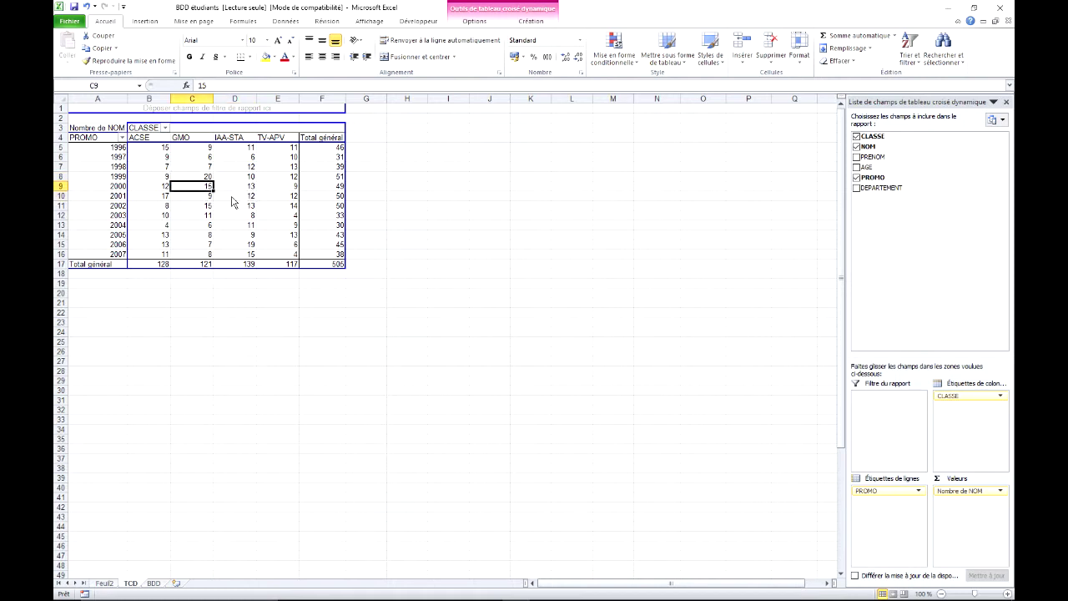
left_click(165, 128)
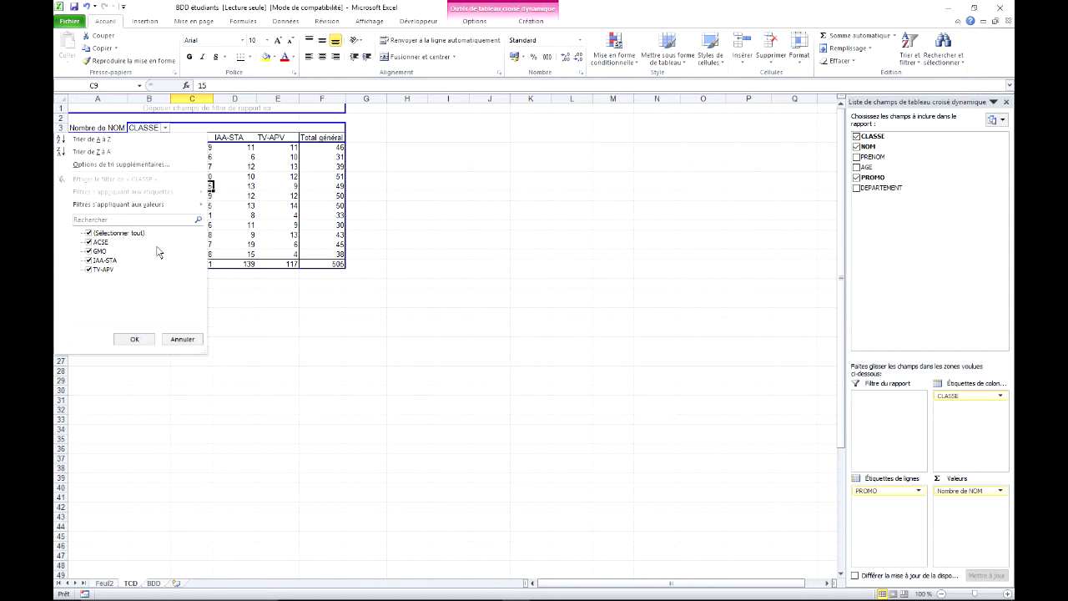
left_click(89, 233)
left_click(89, 242)
left_click(134, 339)
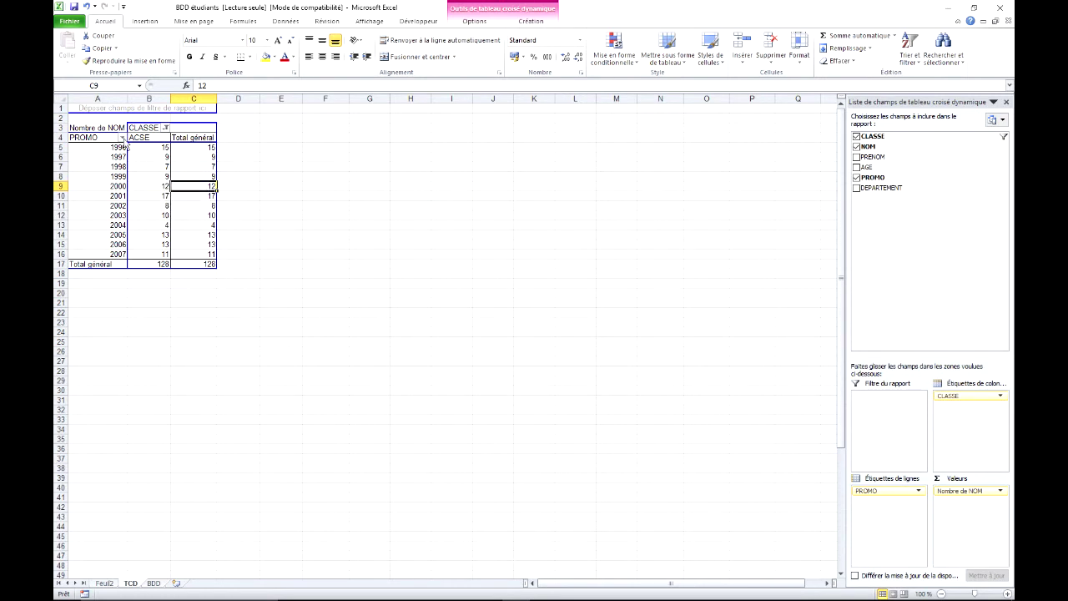
- Leave the PROMO filter unchanged and put the active cell back inside the pivot table
left_click(122, 137)
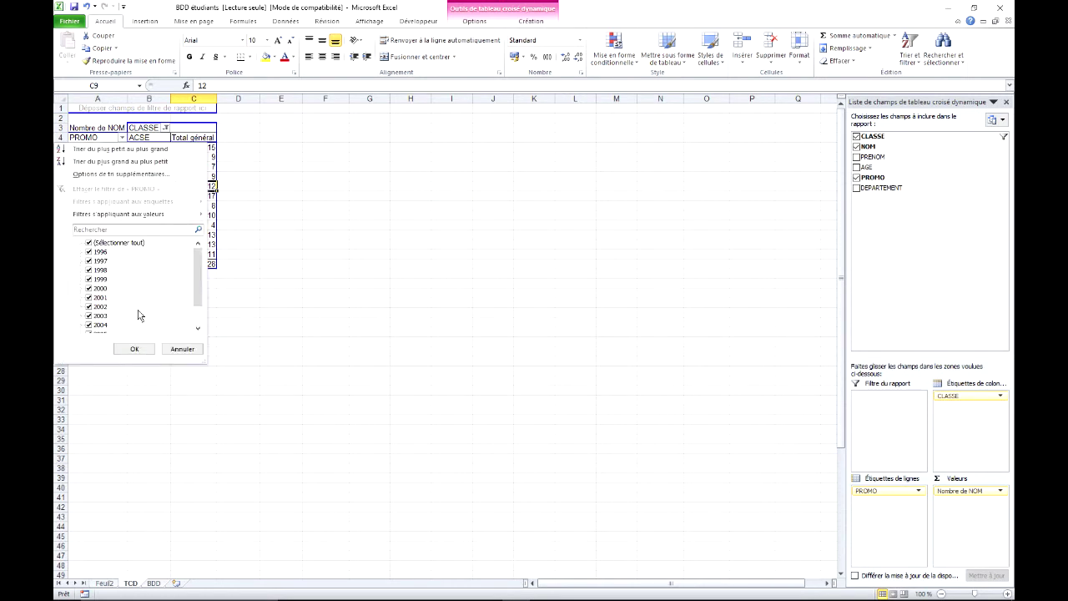
left_click(186, 352)
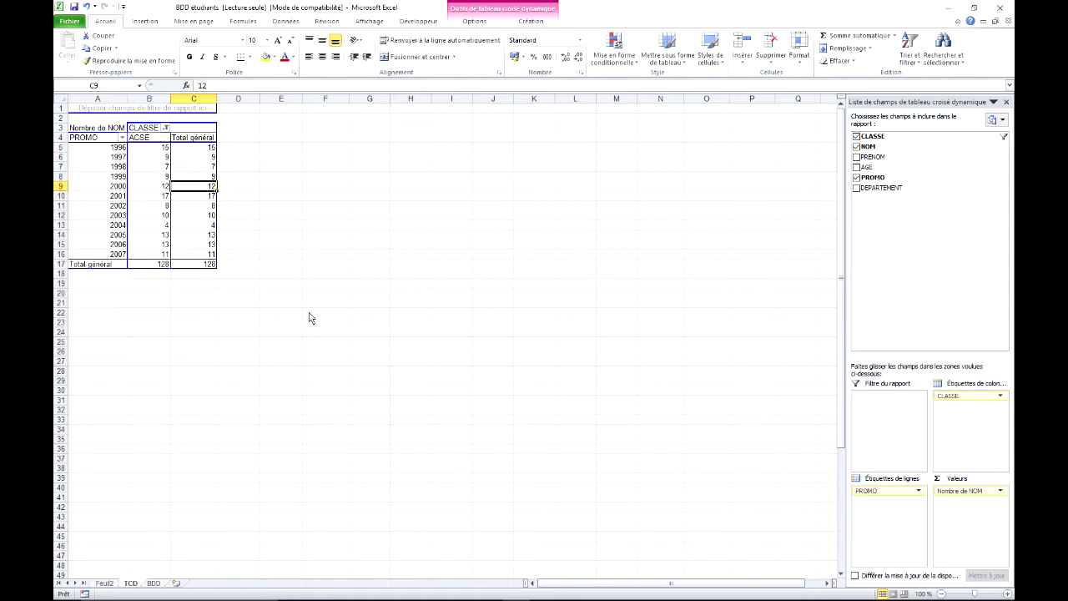
key("Up")
key("Left")
left_click(156, 197)
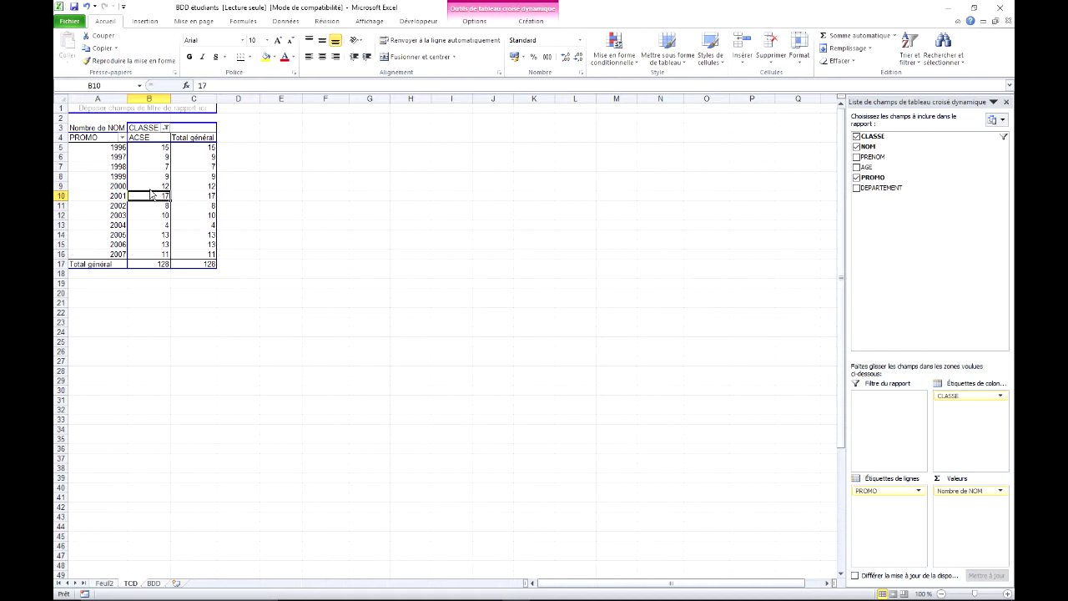
mouse_move(192, 184)
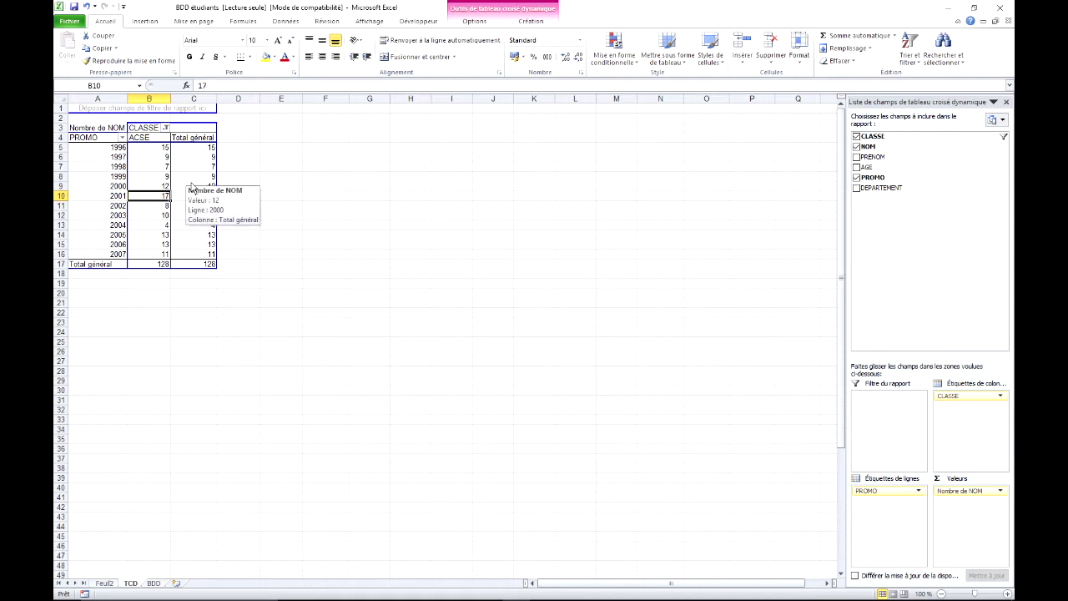
left_click(152, 23)
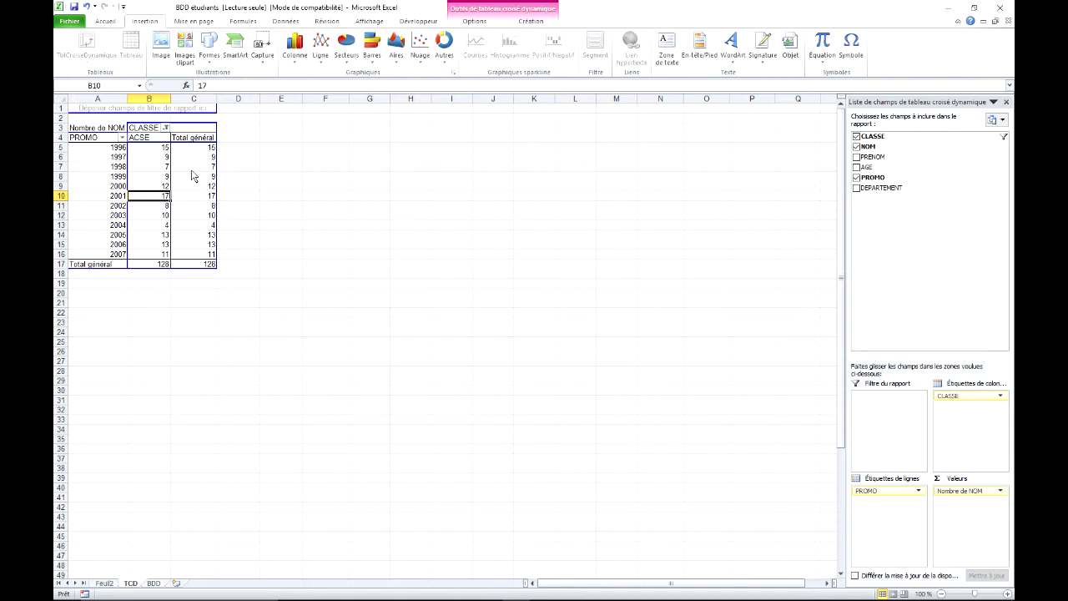
- Insert a 2D clustered column pivot chart and move it up and left
mouse_move(183, 191)
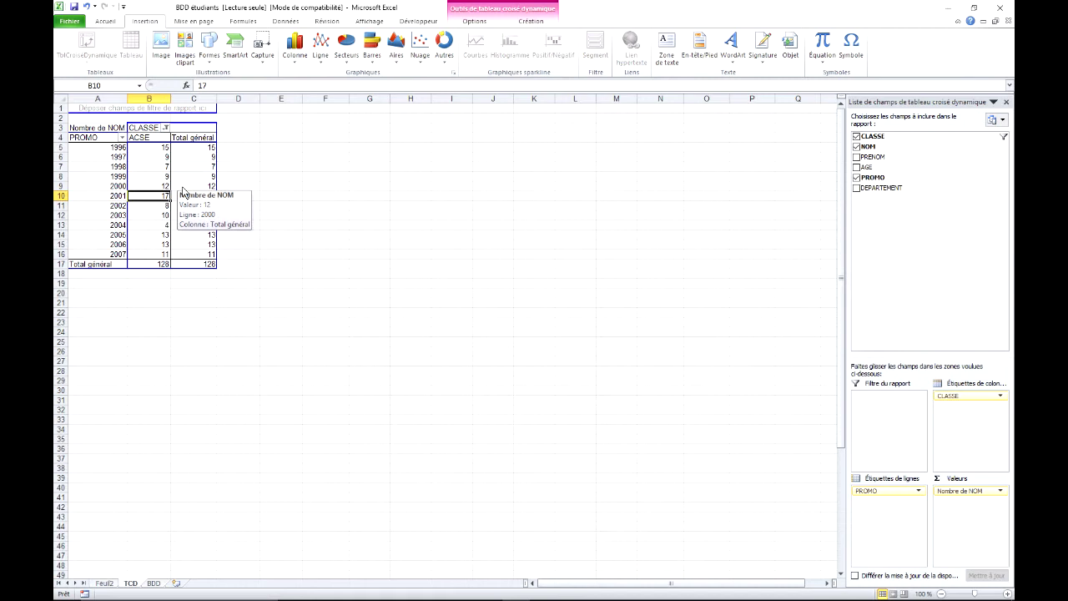
left_click(302, 60)
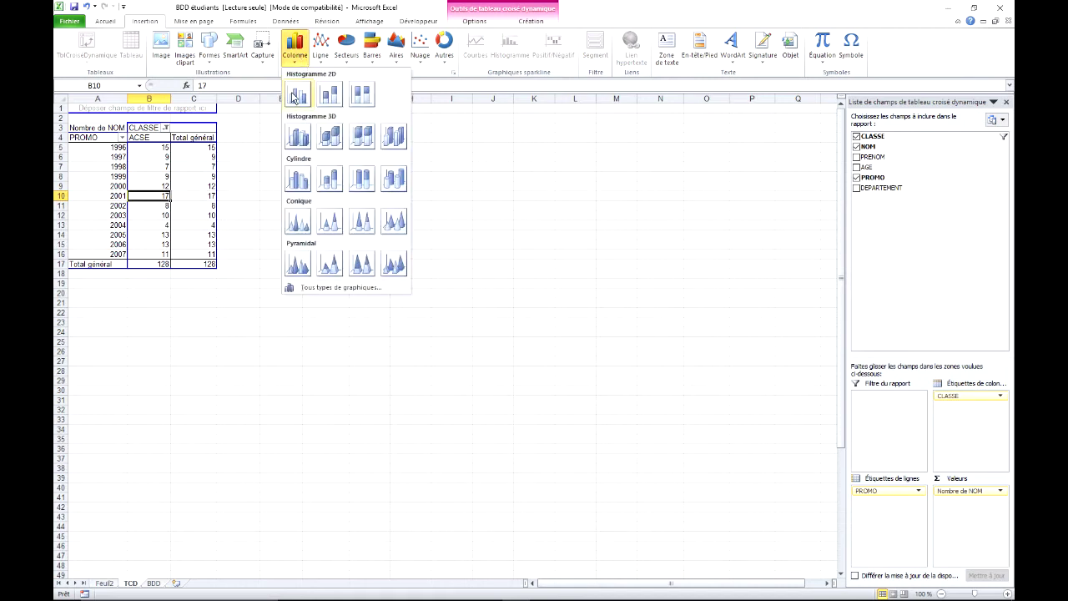
left_click(297, 94)
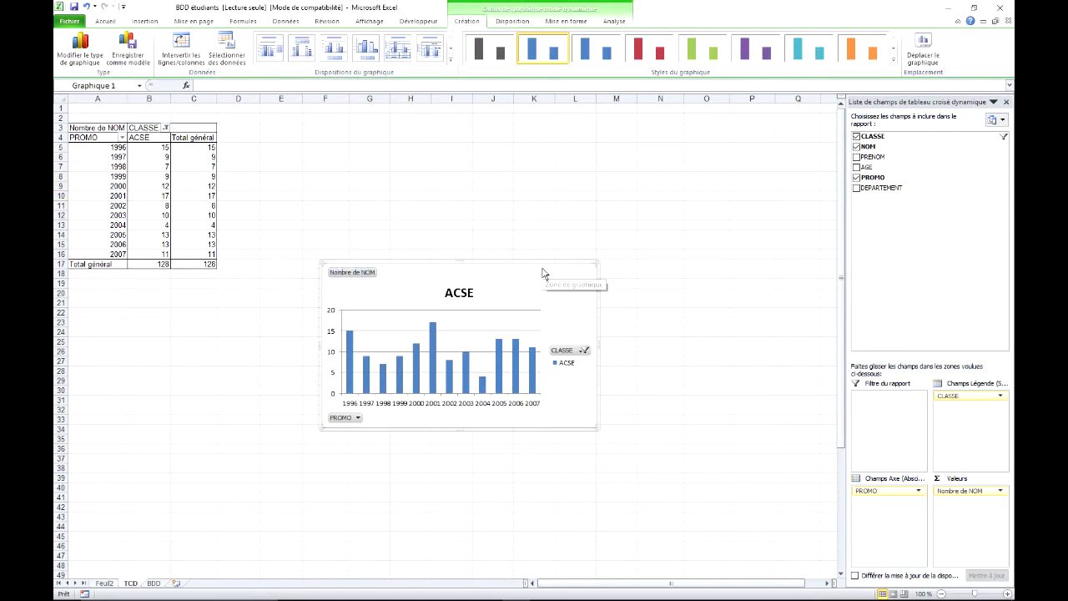
left_click_drag(522, 294, 481, 258)
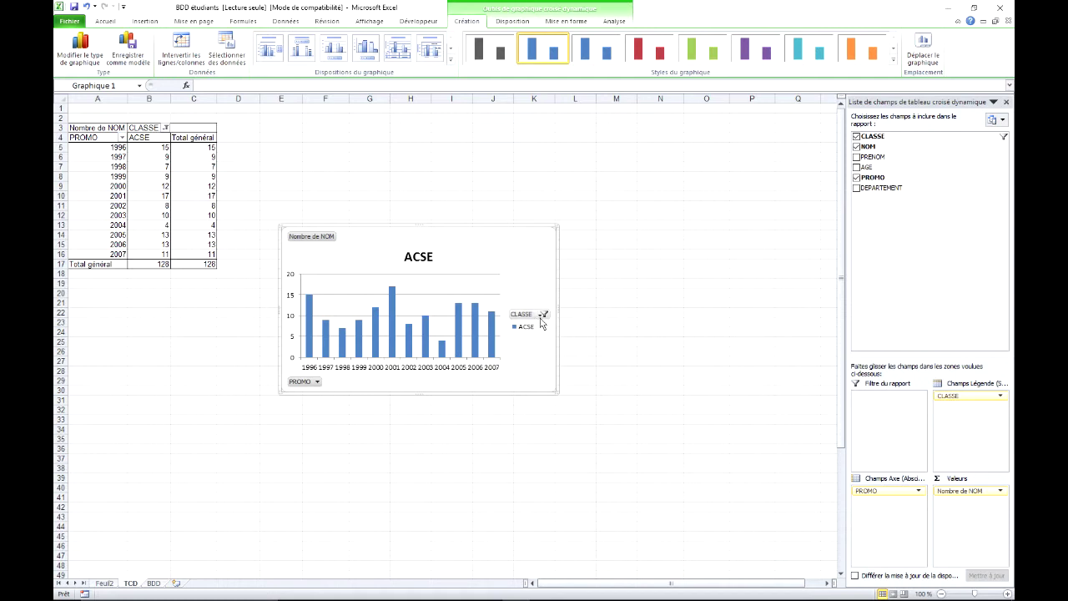
- Widen the chart's CLASSE filter to ACSE and GMO, then restrict the table back to ACSE
left_click(537, 317)
left_click(415, 433)
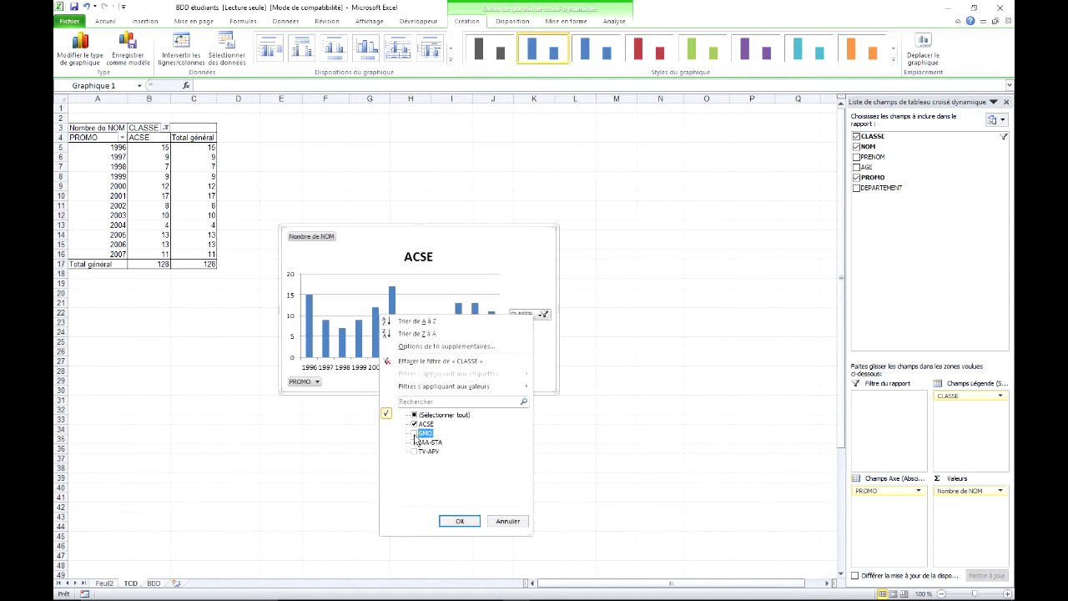
left_click(469, 523)
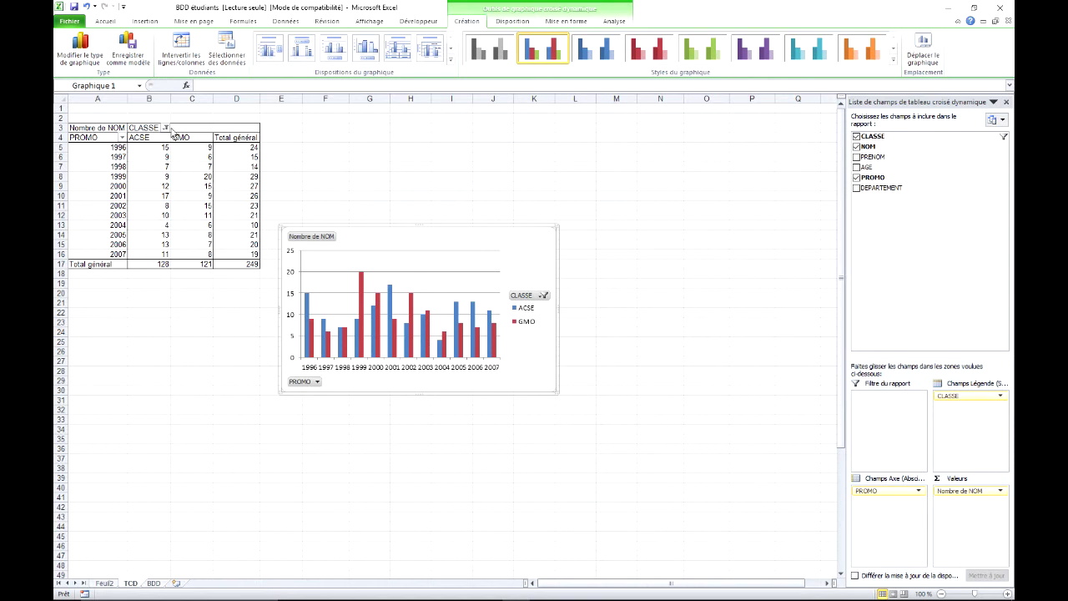
left_click(166, 127)
left_click(89, 251)
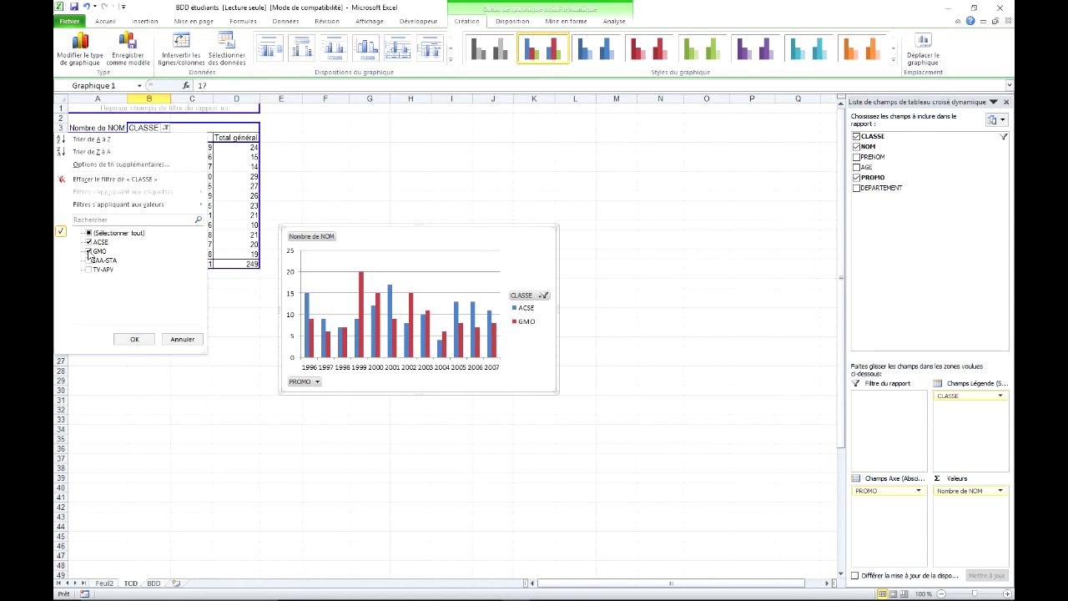
left_click(133, 340)
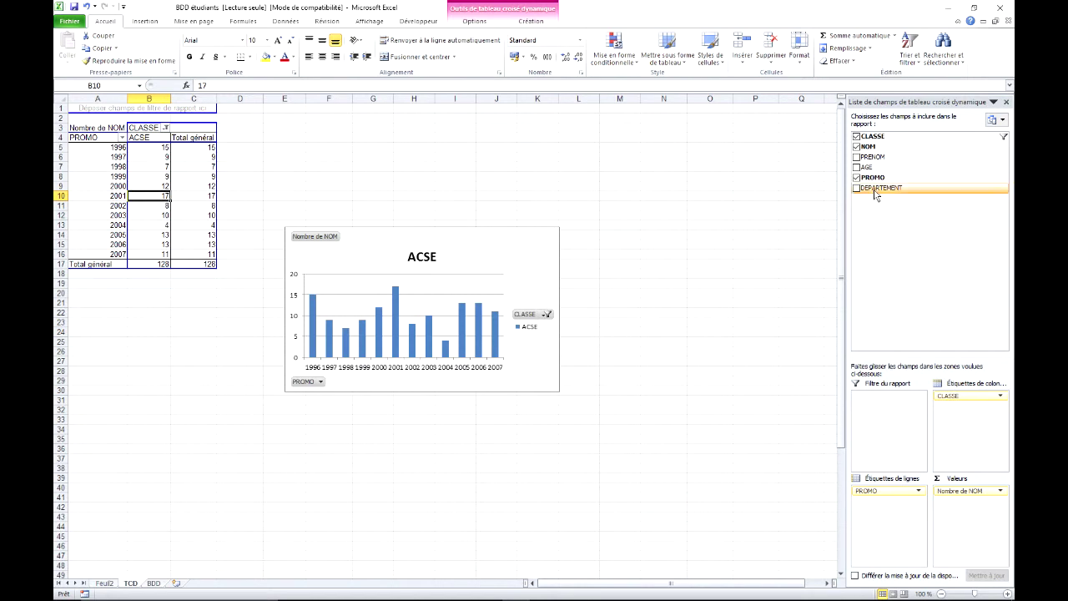
- Add DEPARTEMENT as a report filter set to 44, leaving 10 ACSE students
left_click_drag(873, 191, 880, 417)
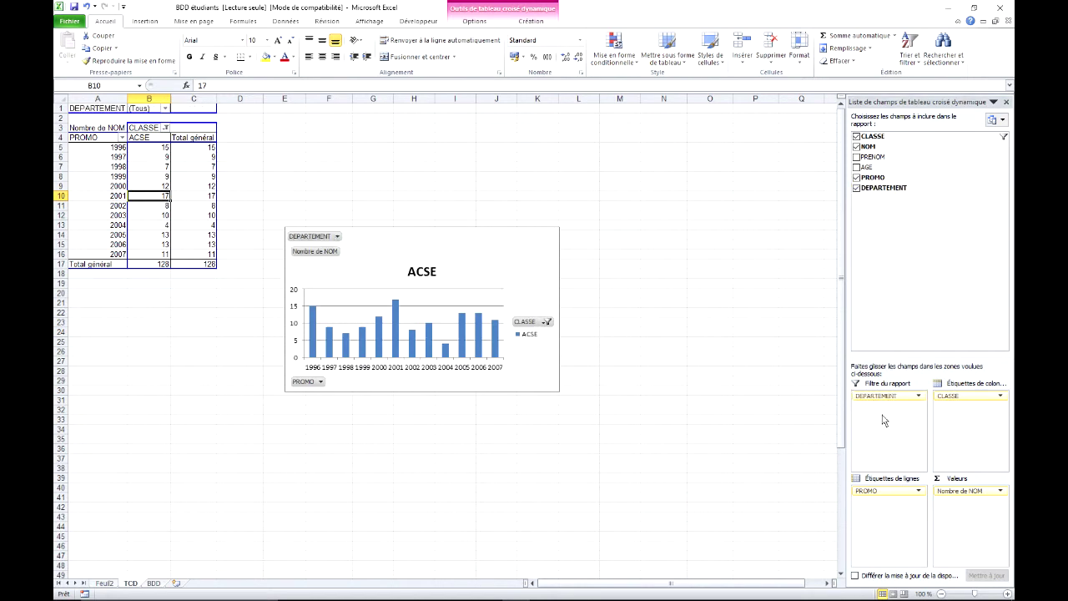
left_click(337, 236)
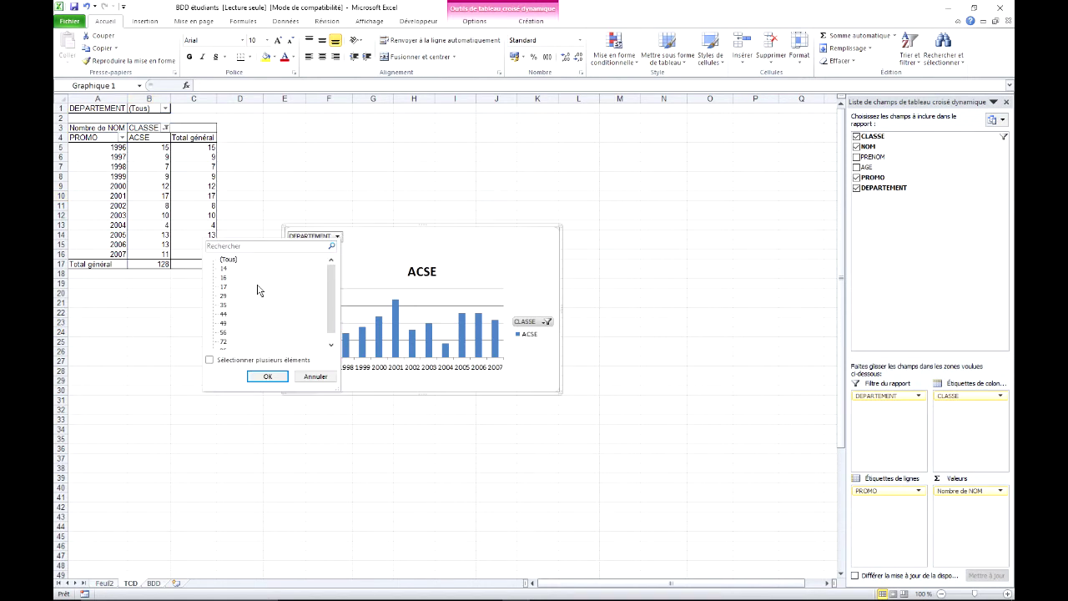
left_click(223, 315)
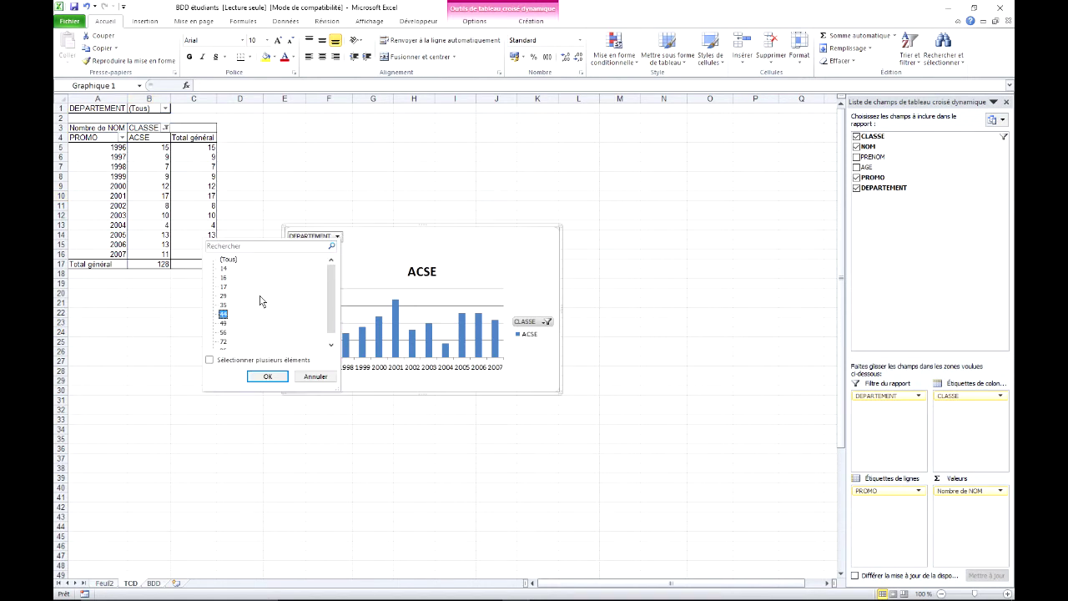
left_click(267, 377)
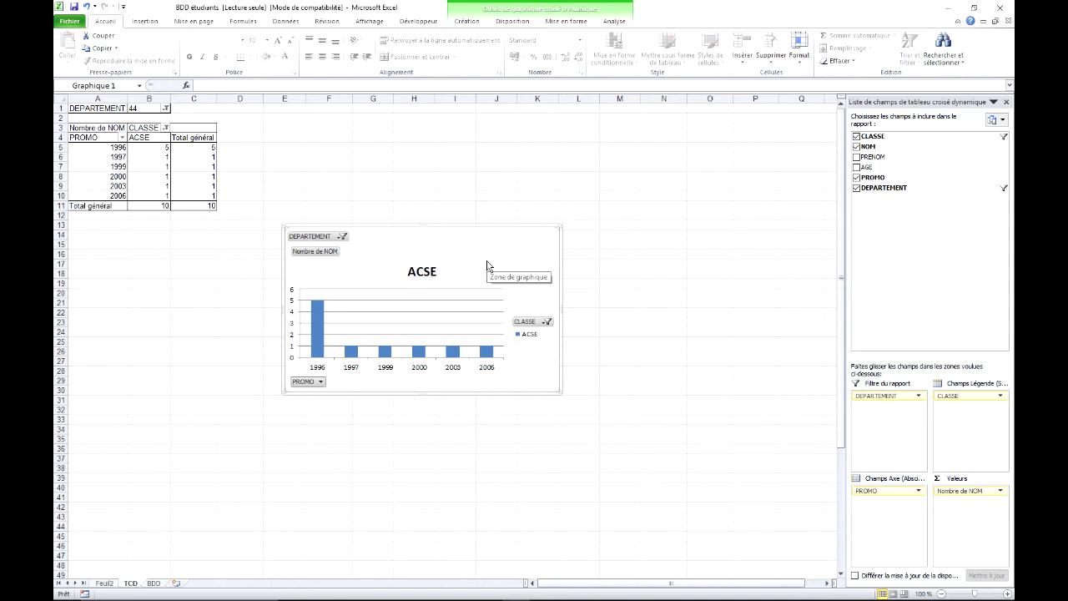
left_click(193, 160)
left_click(149, 159)
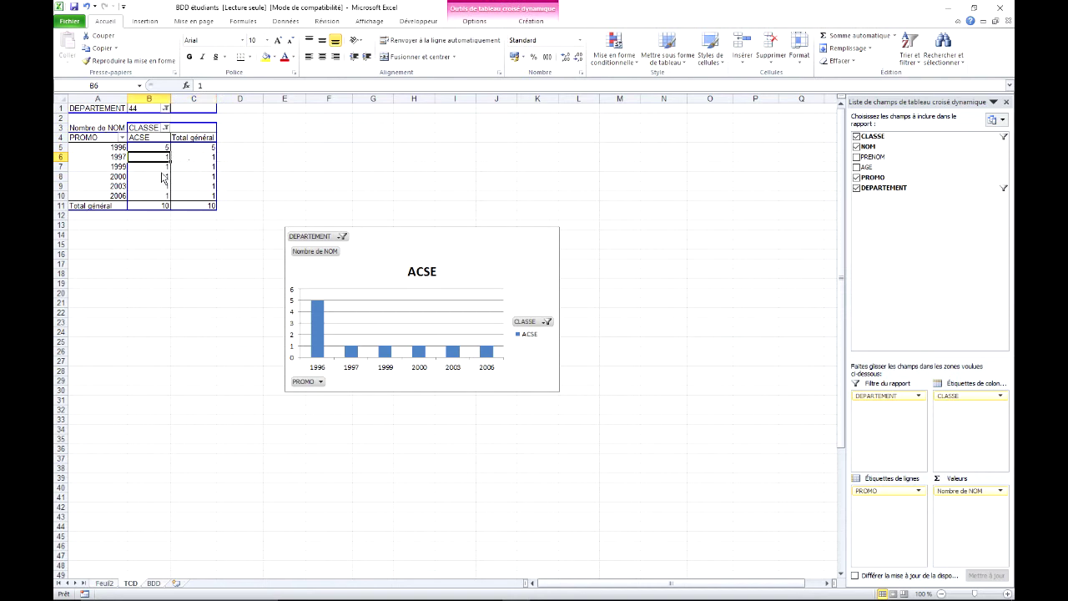
- Remove the DEPARTEMENT filter and NOM count, show all CLASSE groups, and move the chart right
mouse_move(200, 170)
left_click(856, 189)
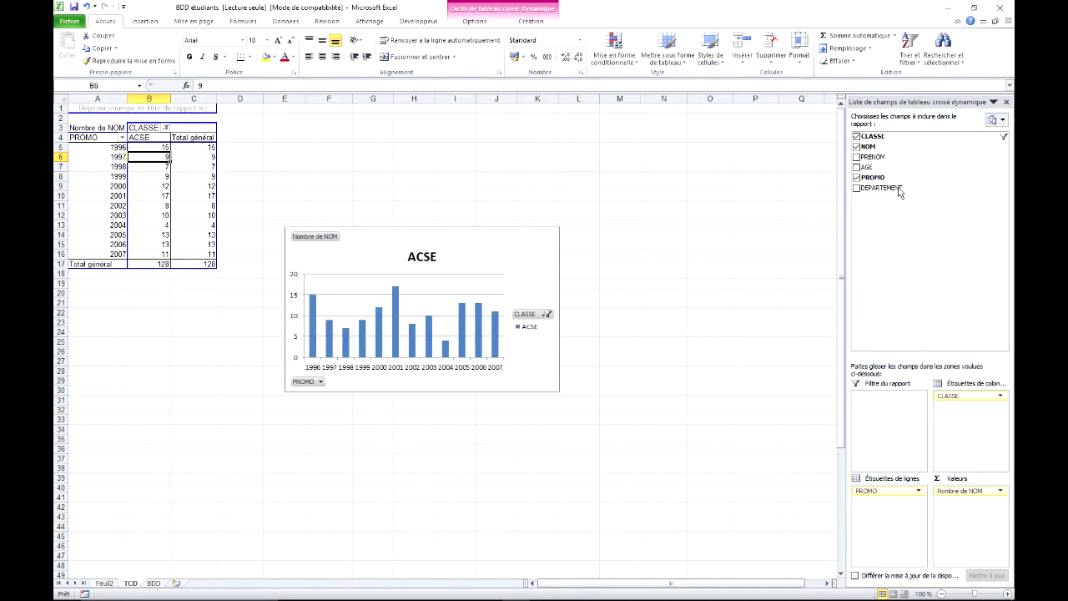
left_click(857, 147)
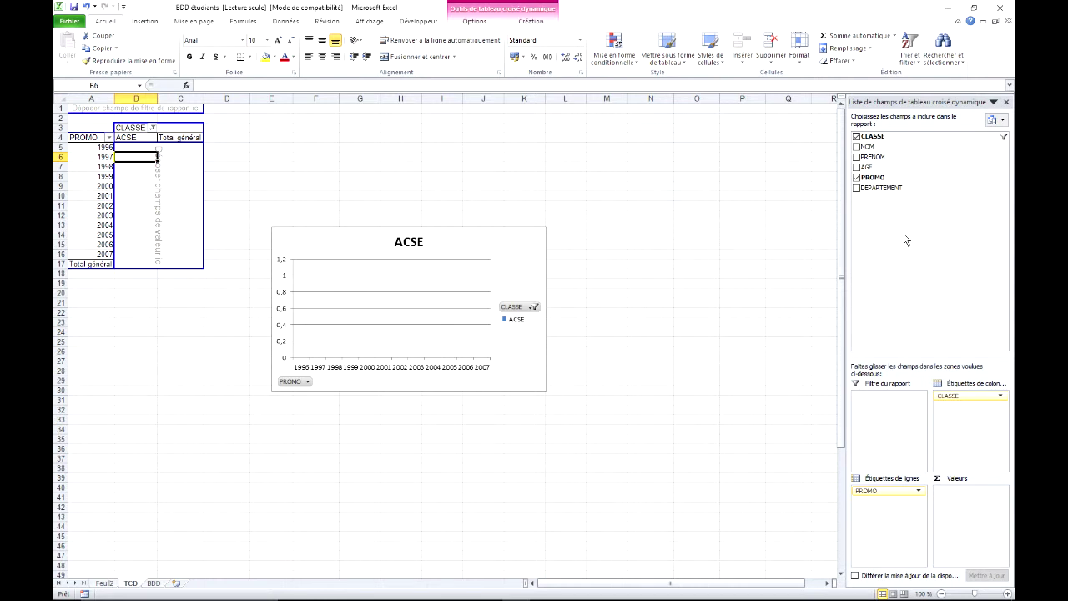
left_click(153, 128)
left_click(89, 233)
left_click(134, 339)
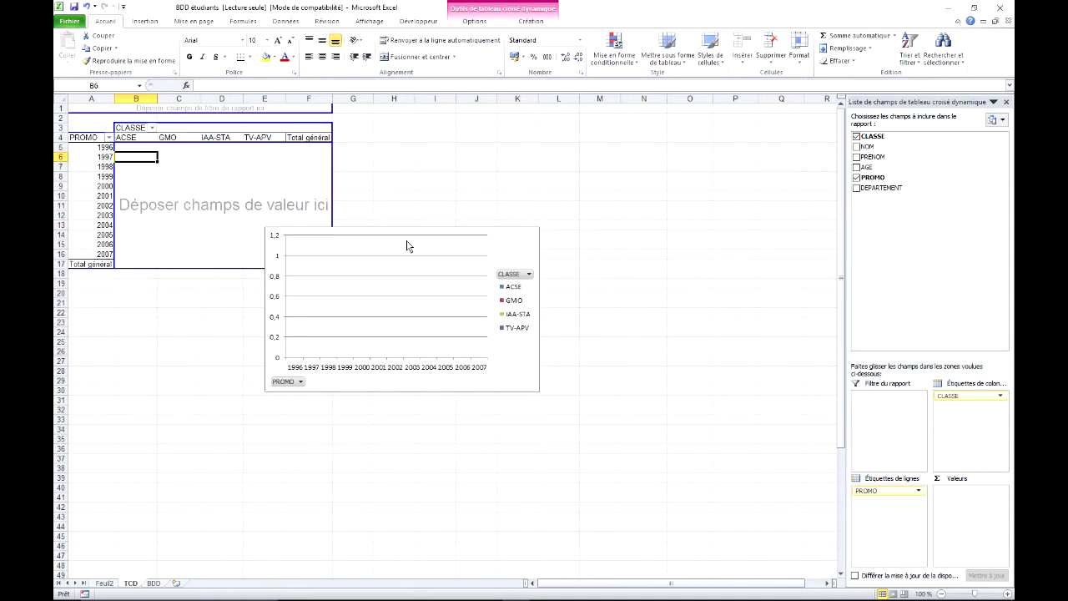
left_click(365, 248)
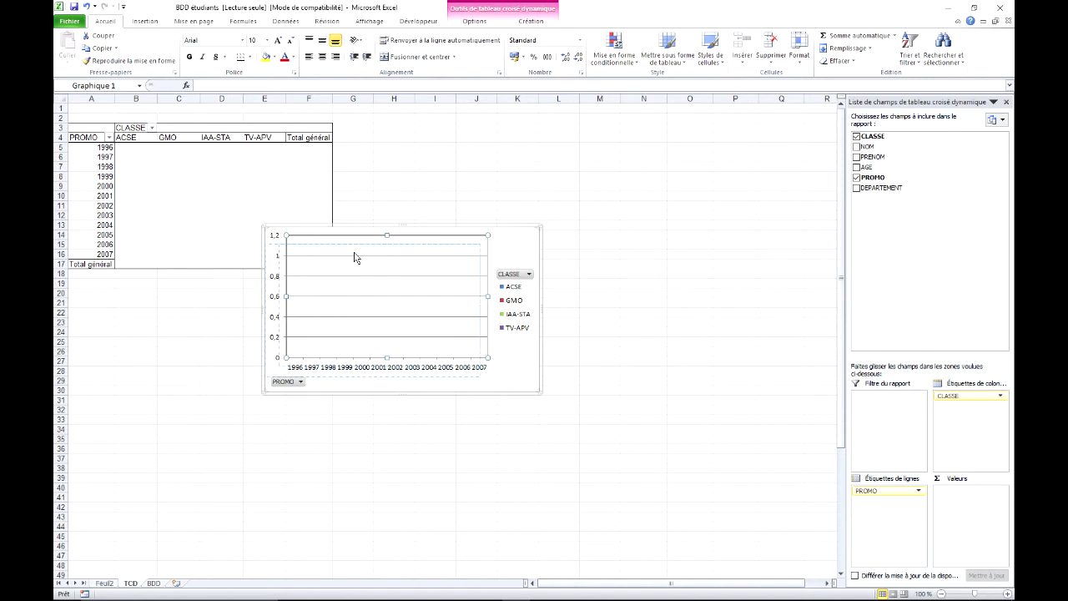
left_click_drag(492, 251, 672, 160)
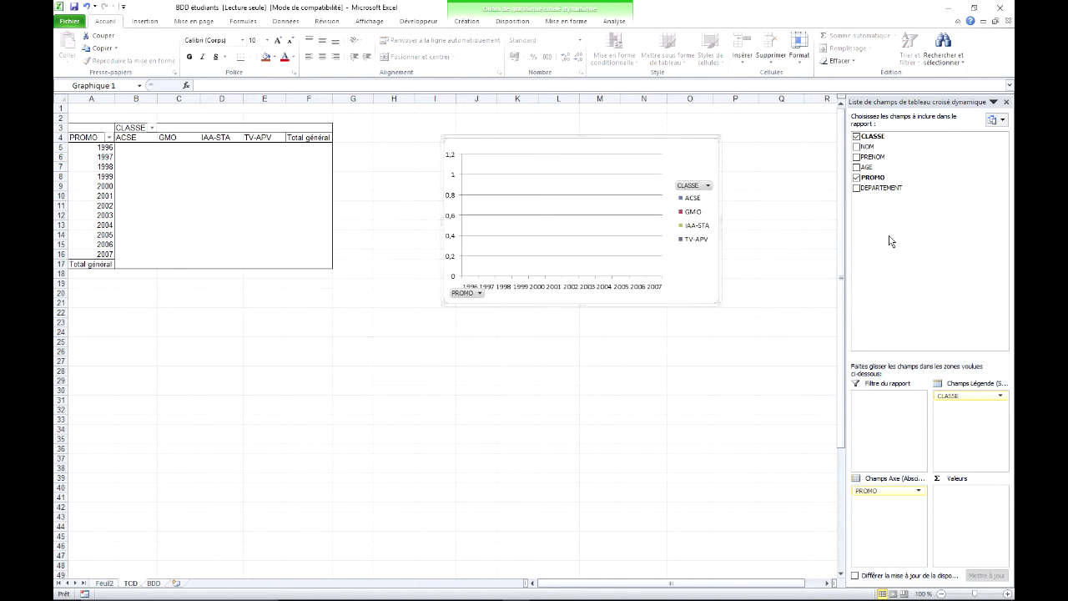
- Sum AGE per PROMO and CLASSE (grand total 14999) and open the Somme de AGE field settings
left_click_drag(868, 166, 972, 499)
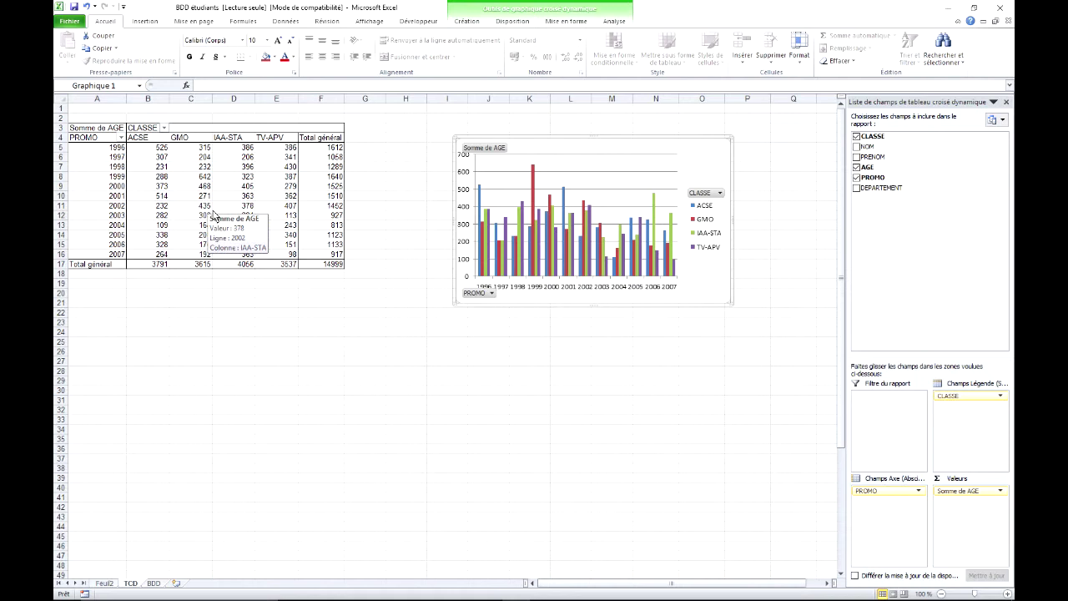
mouse_move(189, 220)
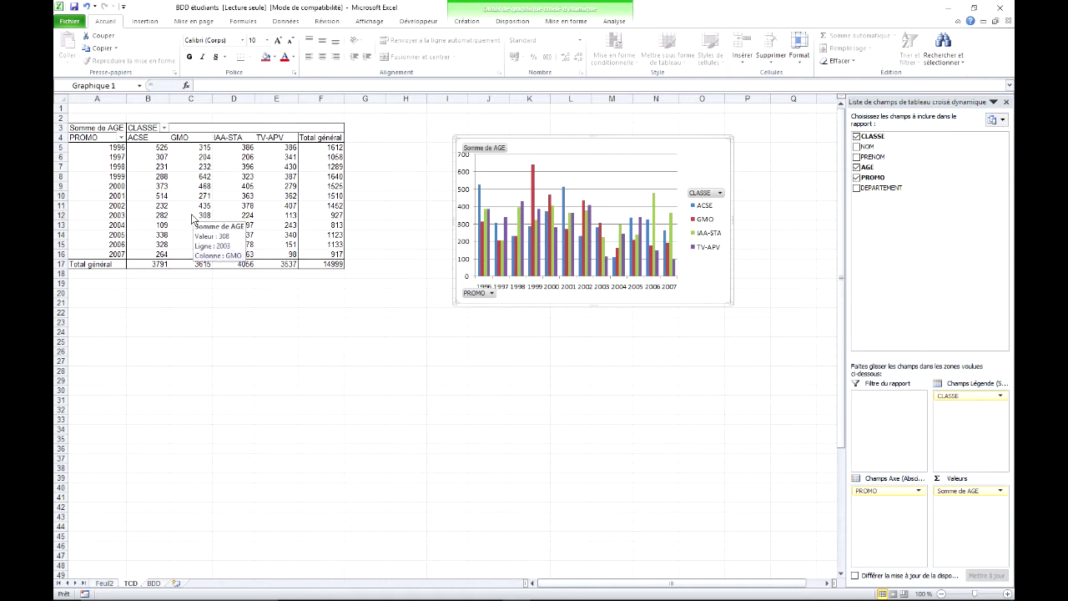
left_click(1001, 491)
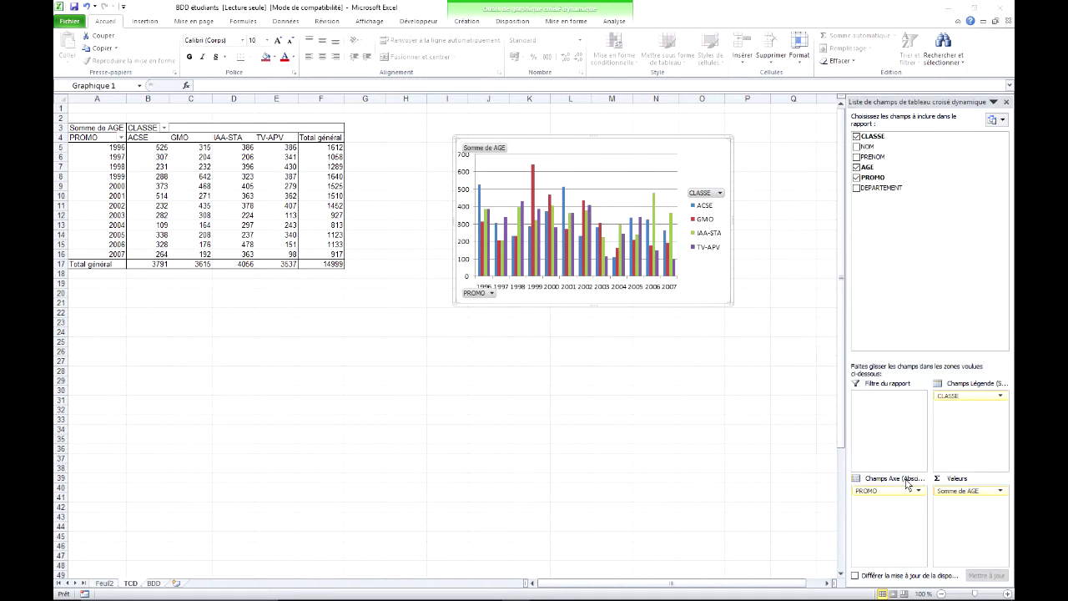
left_click(901, 478)
left_click(434, 263)
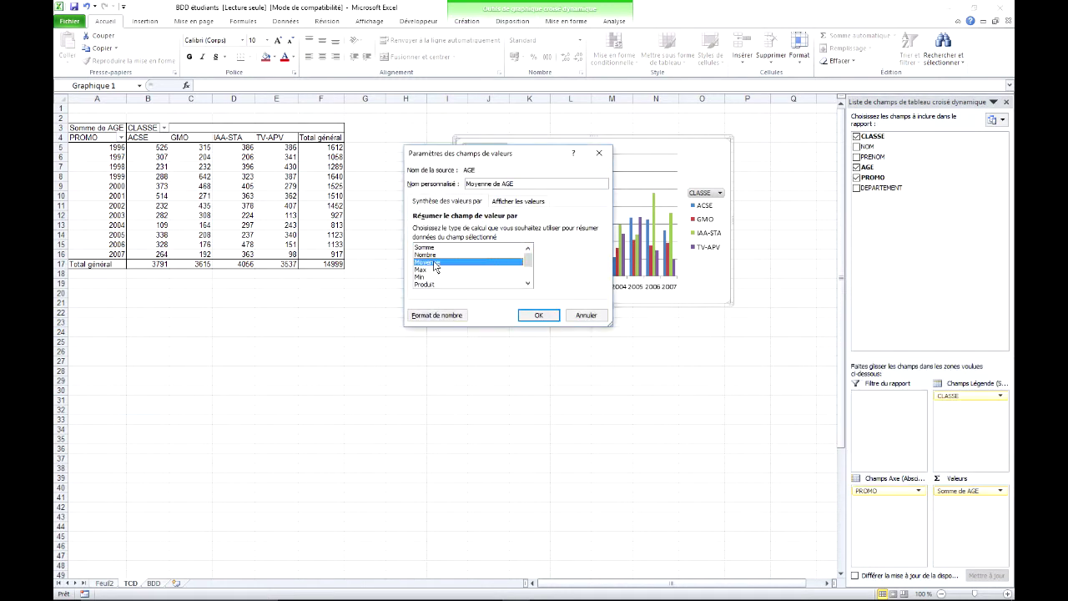
- Switch the AGE values to Moyenne formatted as Nombre with 1 decimal, overall 29.7
left_click(587, 316)
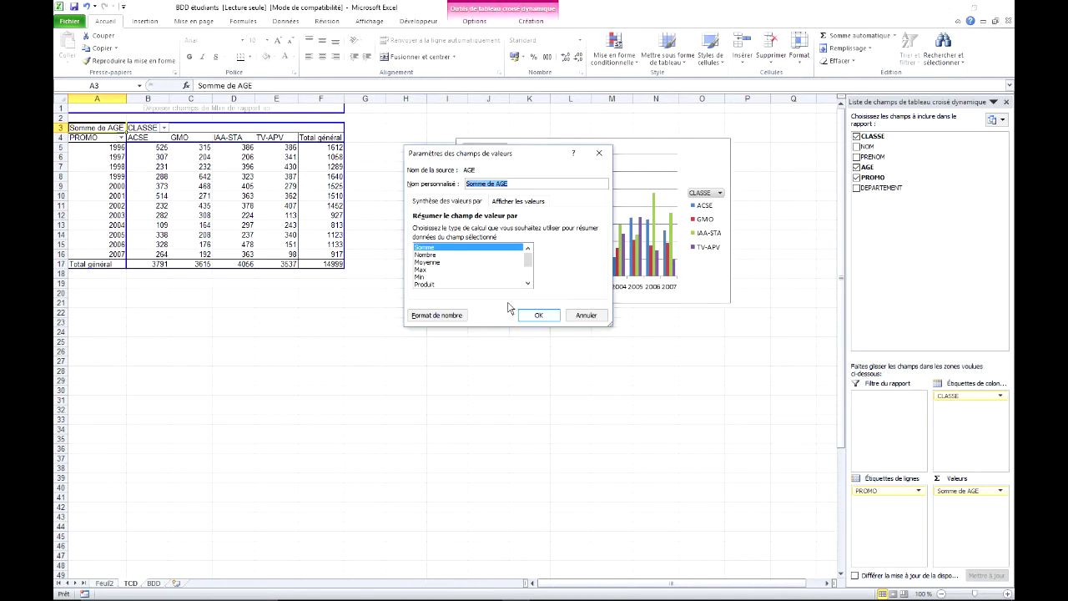
left_click(430, 262)
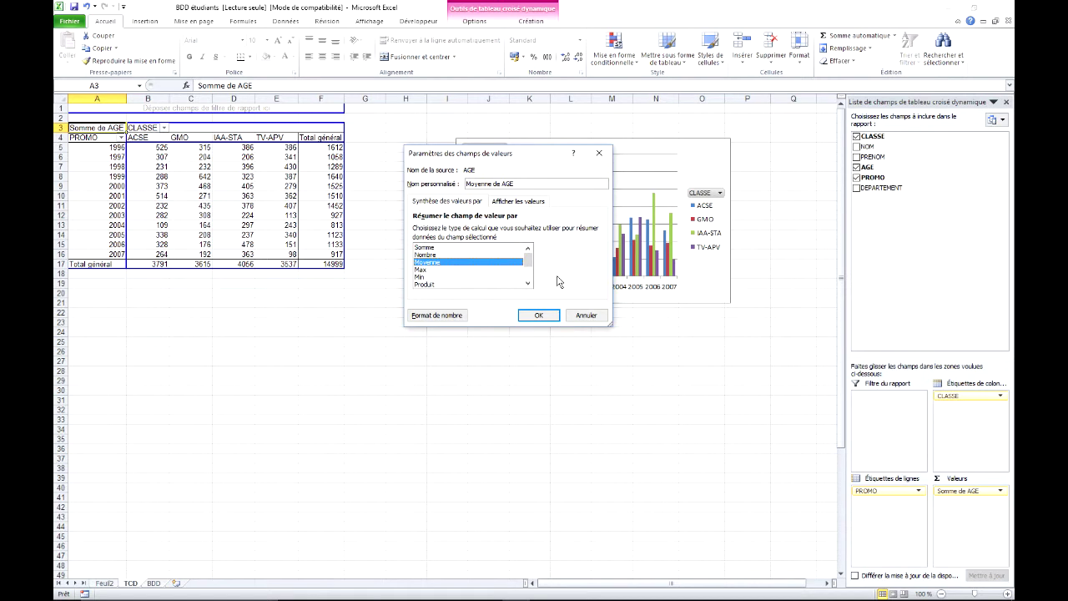
left_click(449, 317)
left_click(377, 164)
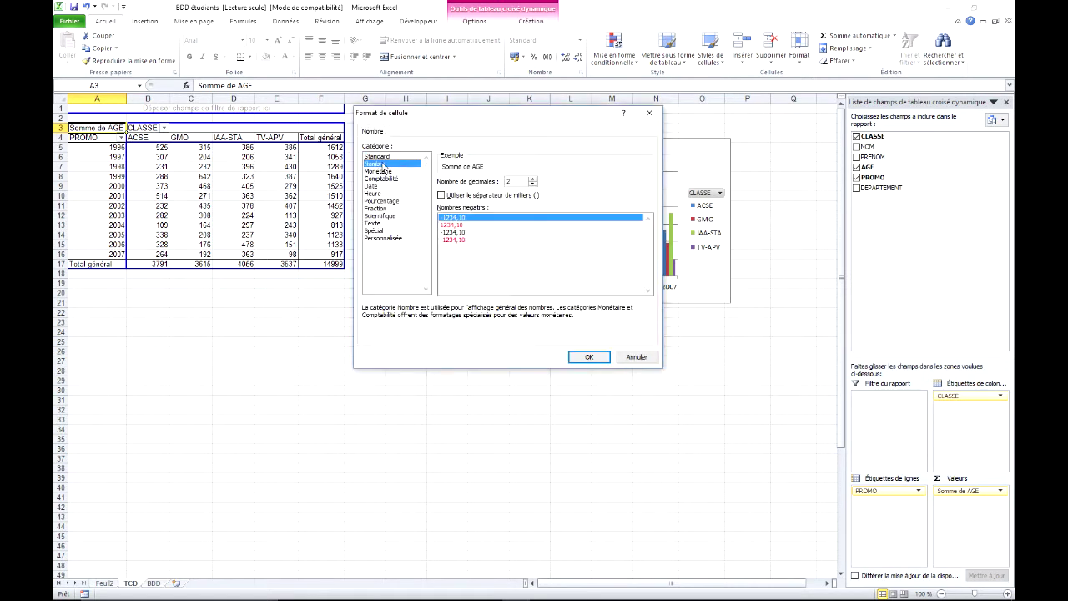
left_click(533, 182)
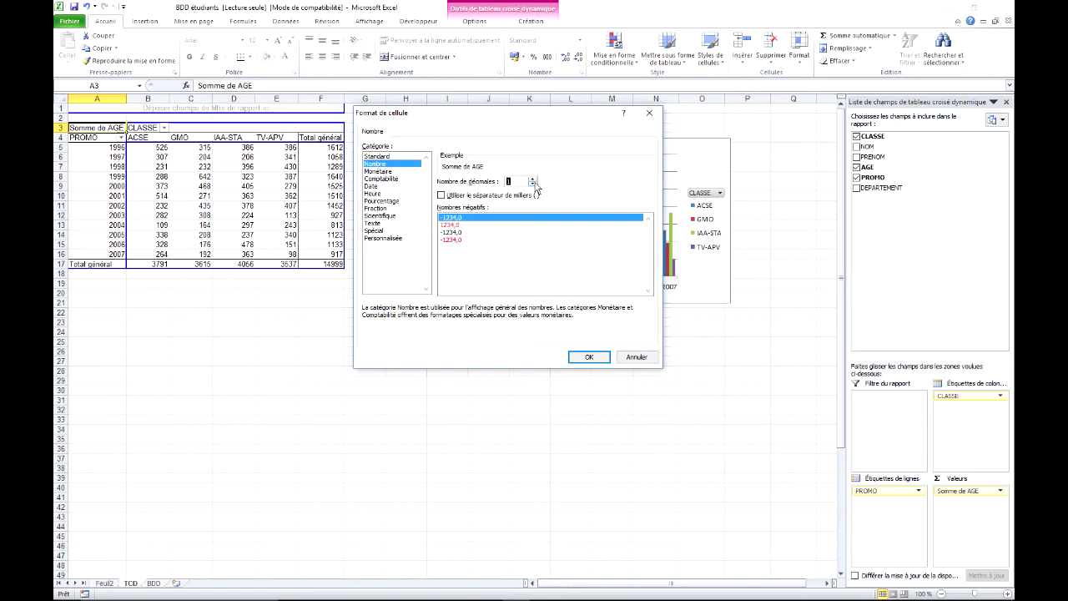
left_click(588, 357)
left_click(539, 315)
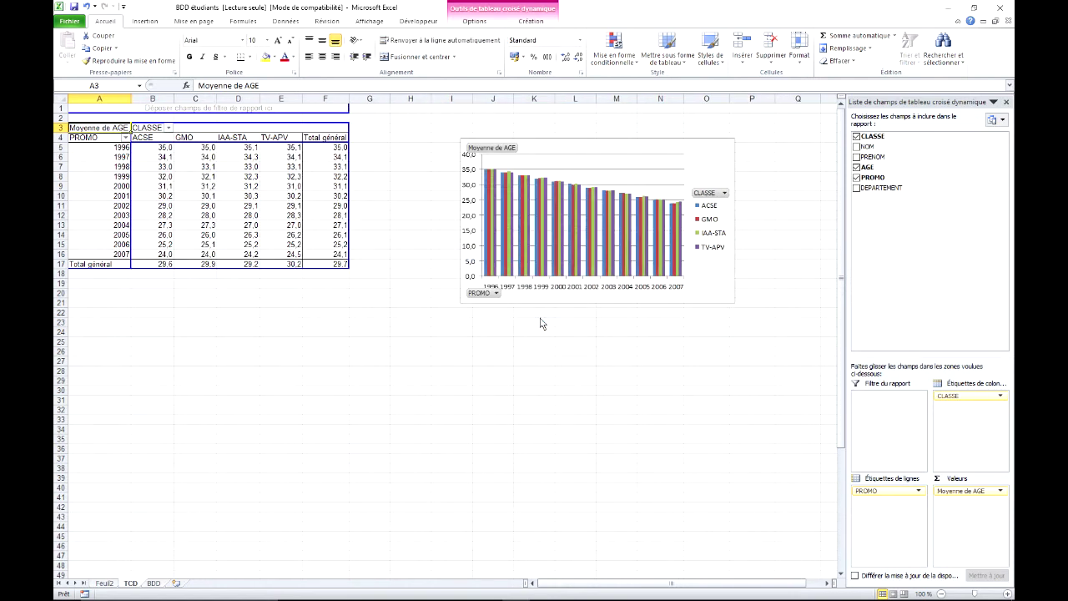
- Change the pivot values from average AGE back to a count of NOM (total 505), then show BDD
left_click(157, 157)
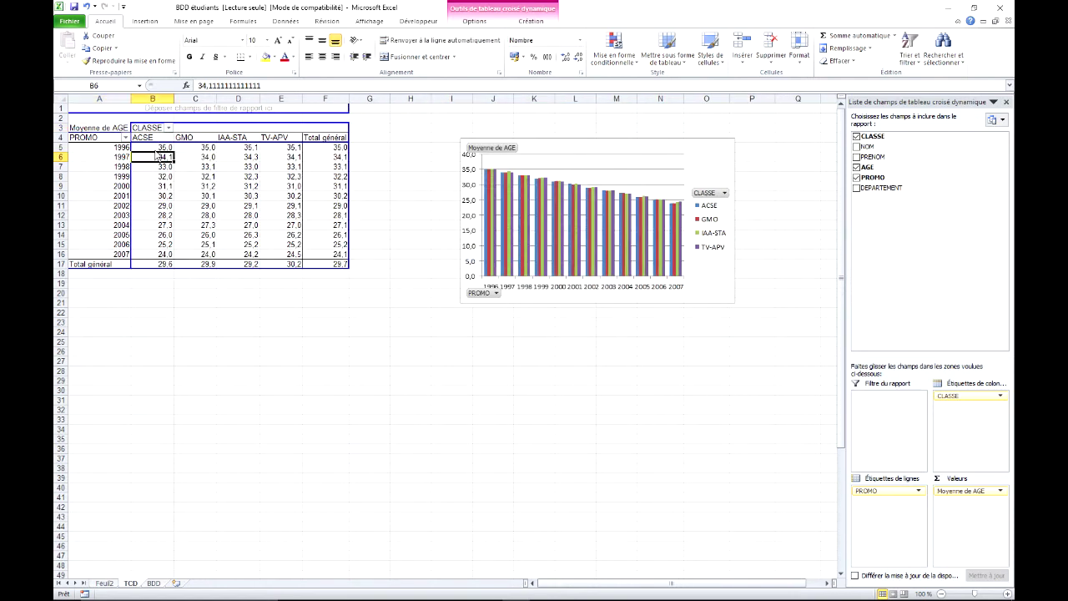
mouse_move(326, 229)
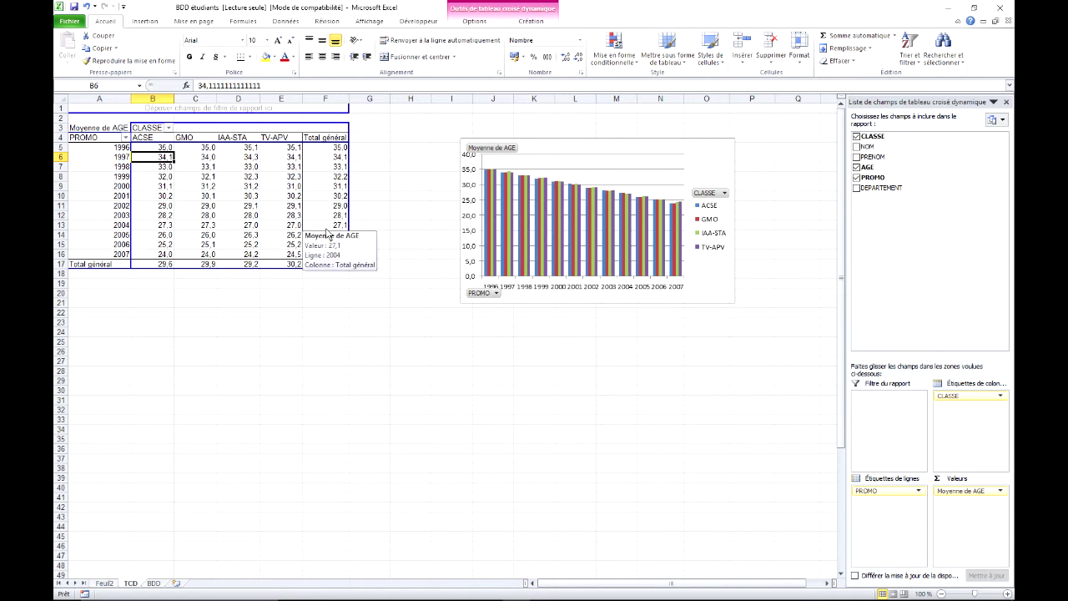
mouse_move(287, 204)
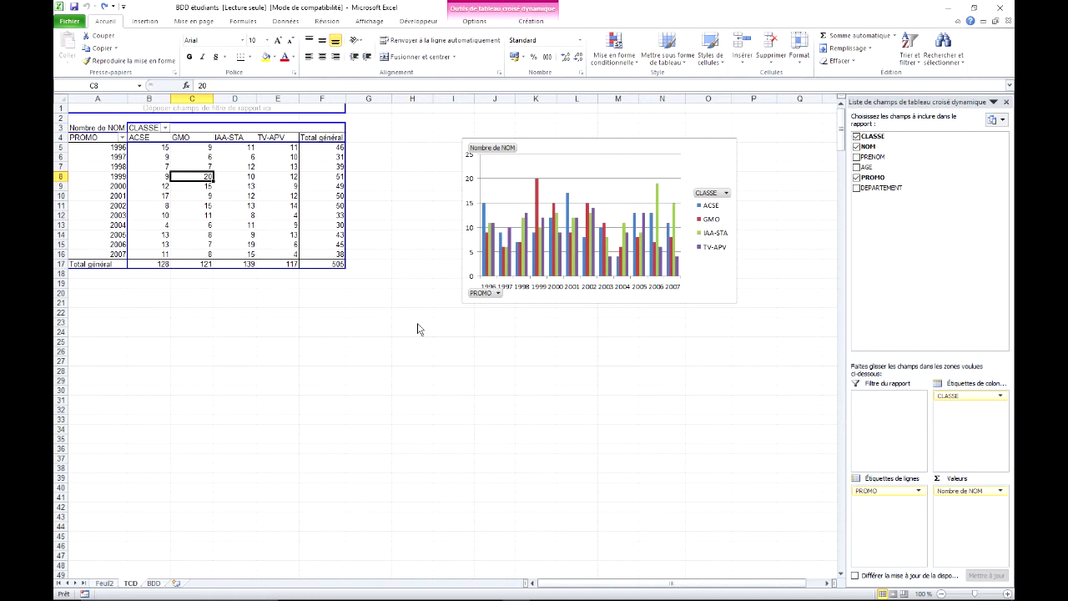
mouse_move(232, 202)
mouse_move(200, 160)
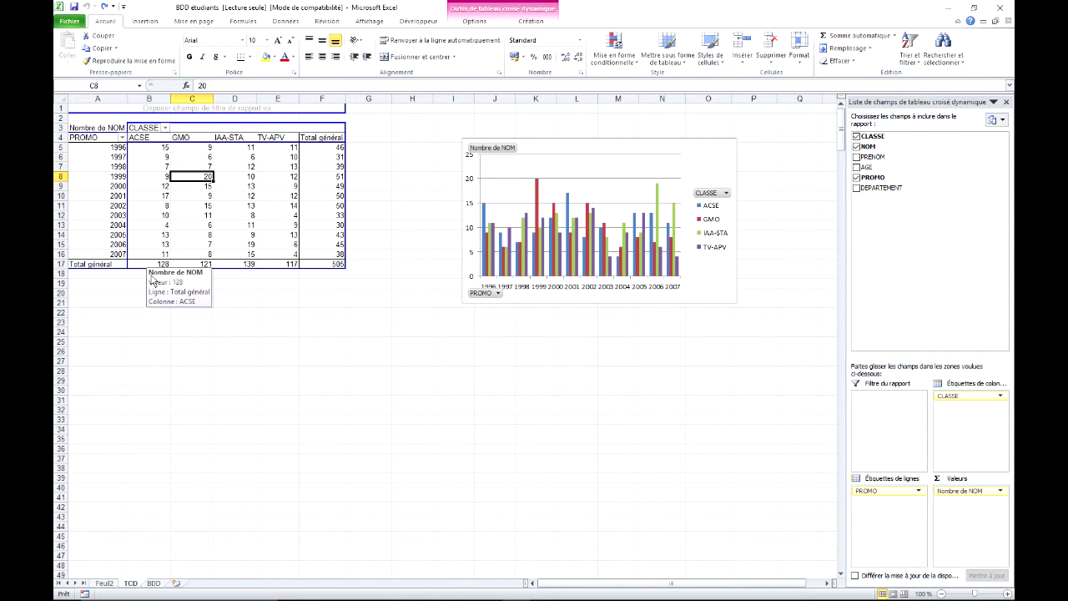
mouse_move(130, 597)
left_click(155, 582)
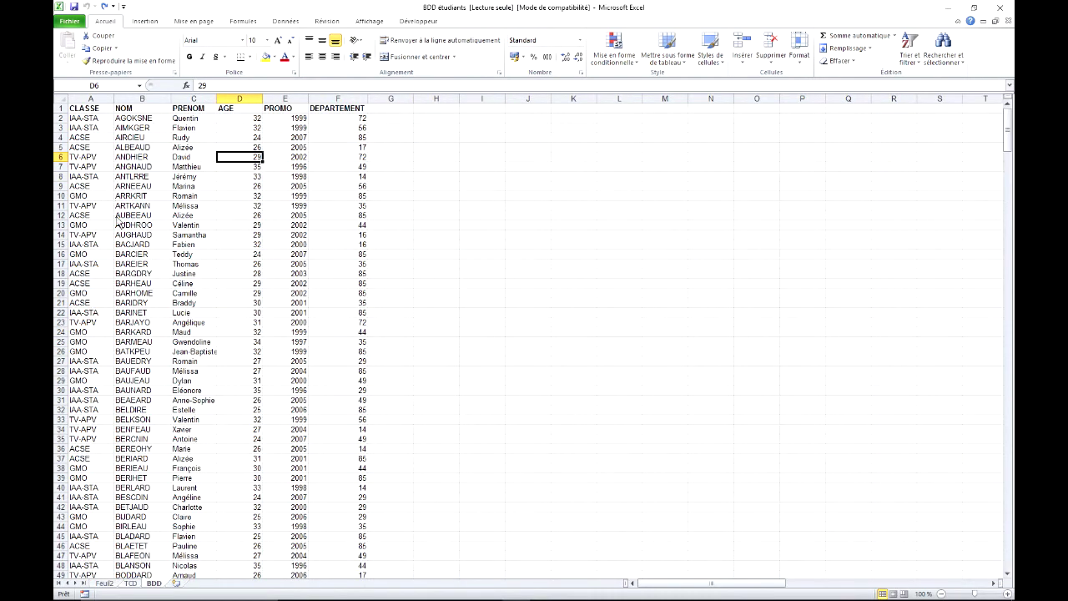
- Fill ACSE from A12 down into A13 on BDD, replacing GMO, then return to the TCD sheet
left_click(92, 225)
left_click(101, 218)
left_click_drag(114, 222, 119, 234)
left_click(85, 226)
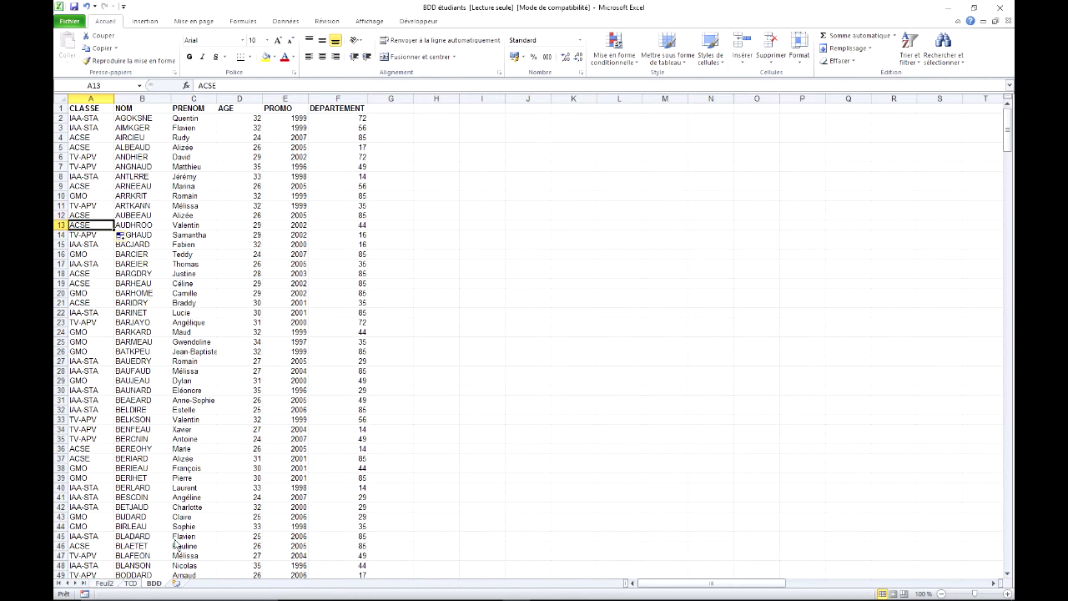
left_click(131, 583)
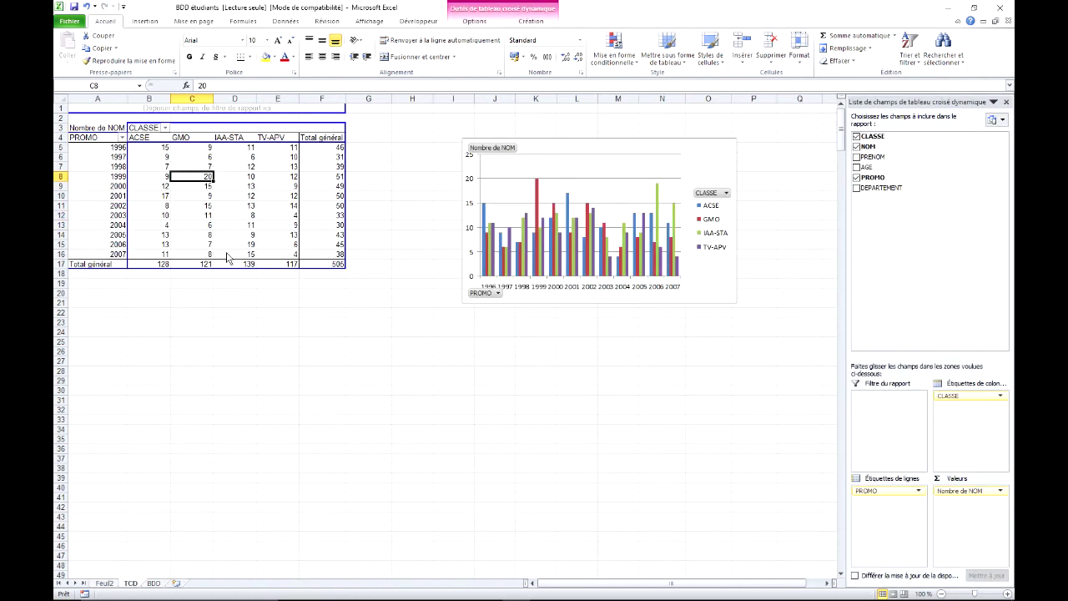
- Refresh the TCD pivot so it shows 129 ACSE and 120 GMO, then go back to BDD
right_click(204, 177)
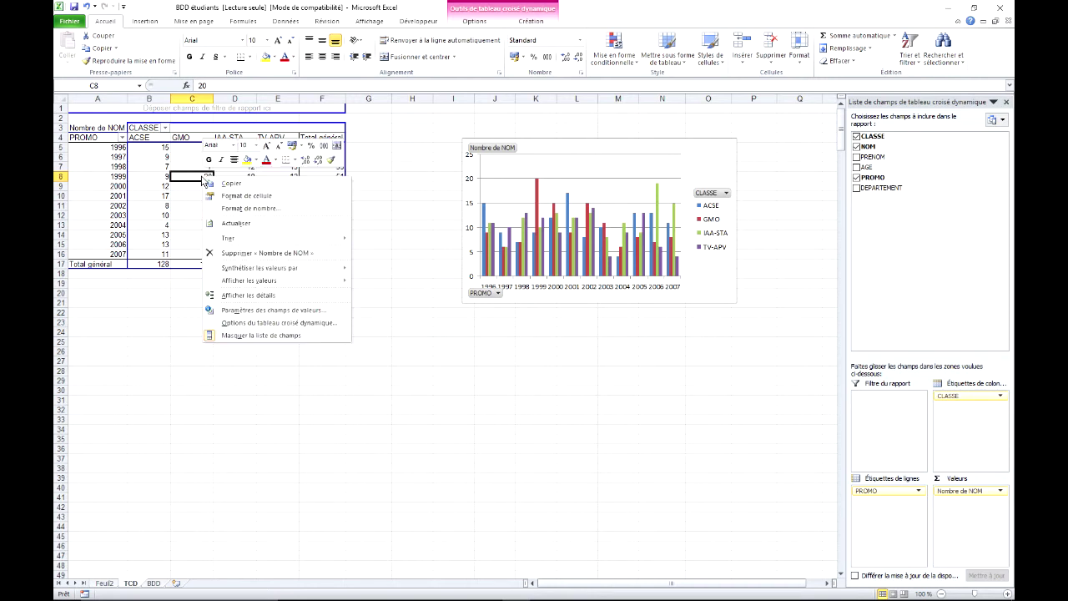
left_click(261, 227)
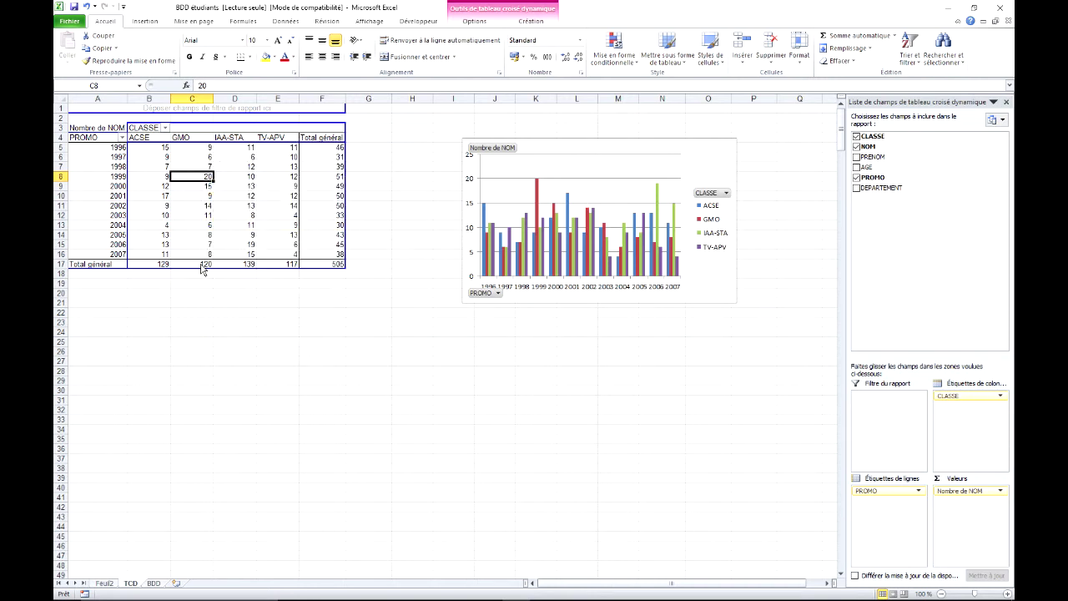
left_click(167, 265)
mouse_move(202, 219)
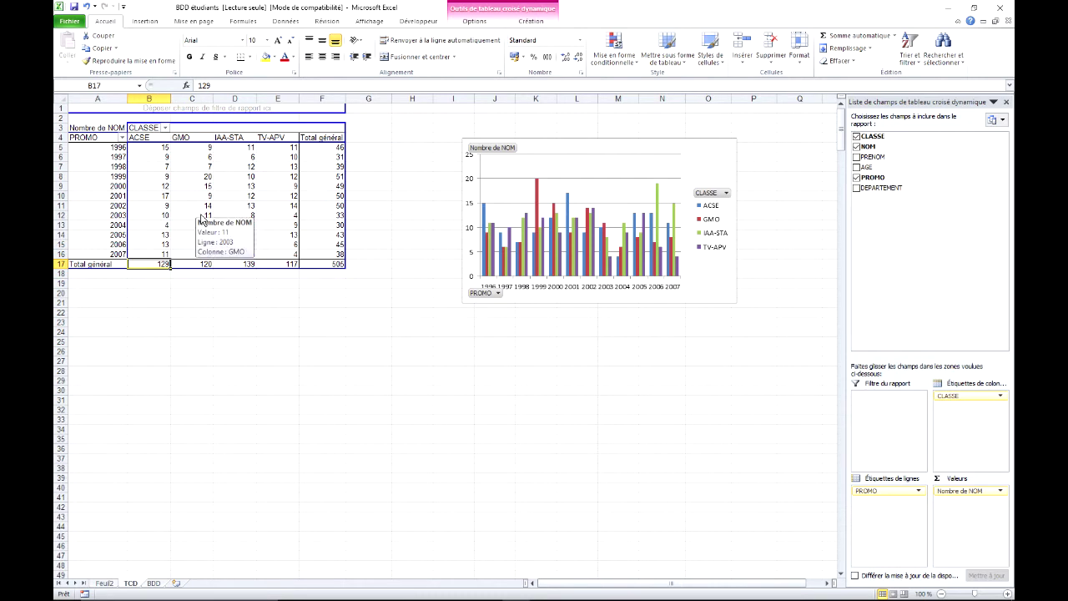
left_click(184, 197)
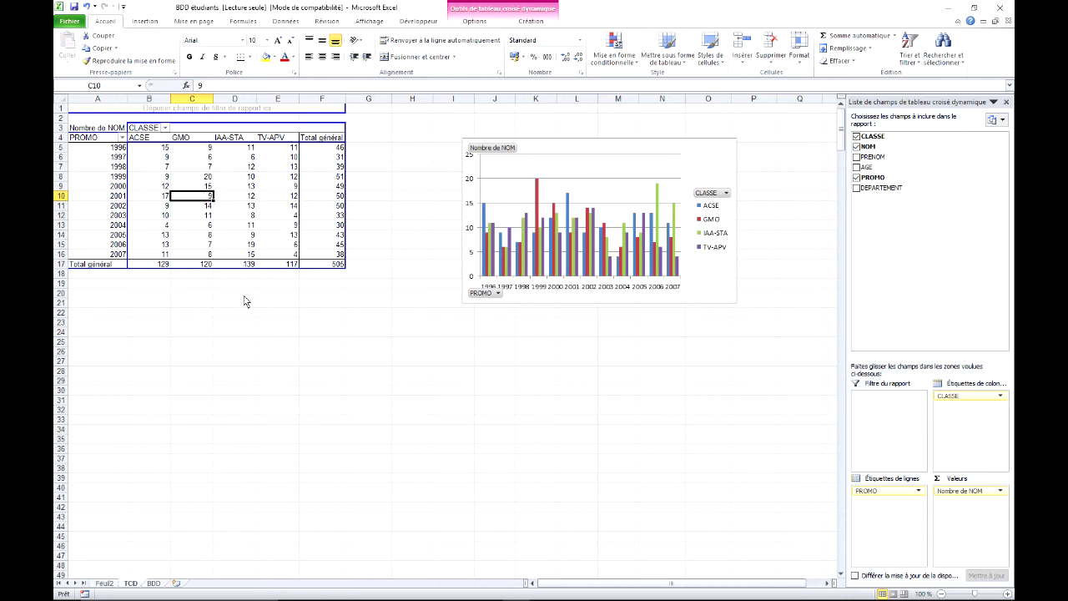
left_click(156, 583)
scroll(263, 378, "down", 7)
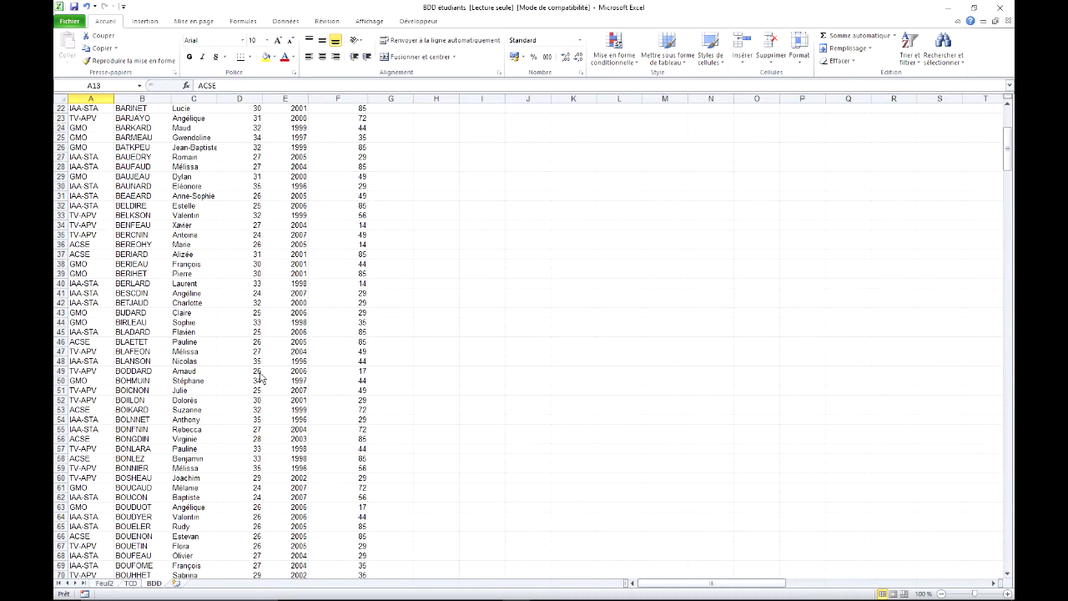
left_click_drag(1009, 157, 1007, 485)
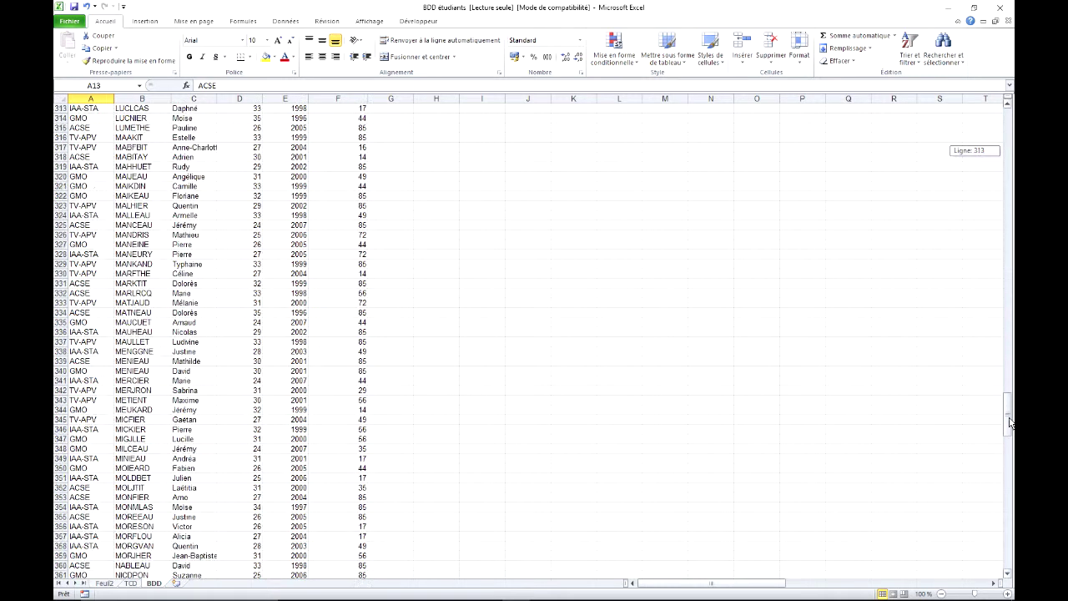
left_click_drag(1008, 485, 1000, 579)
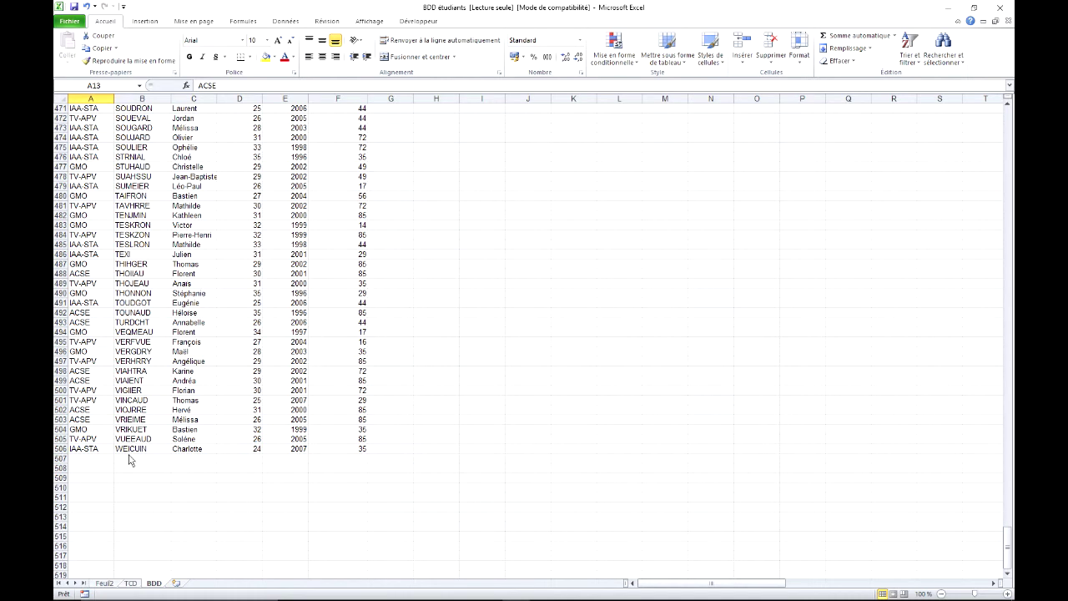
left_click(92, 462)
left_click(150, 463)
left_click(213, 463)
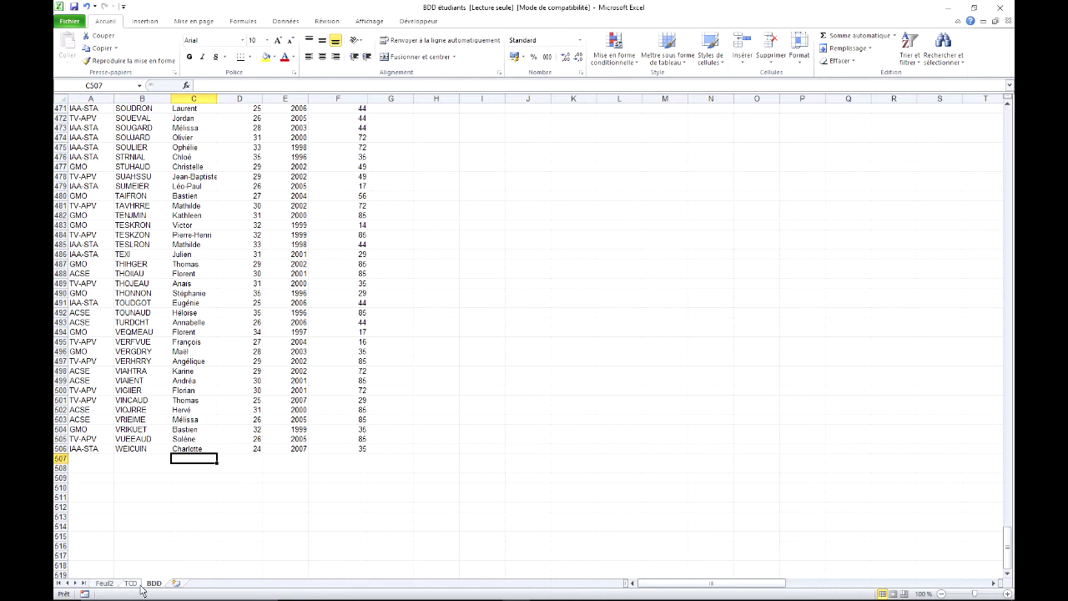
left_click(130, 208)
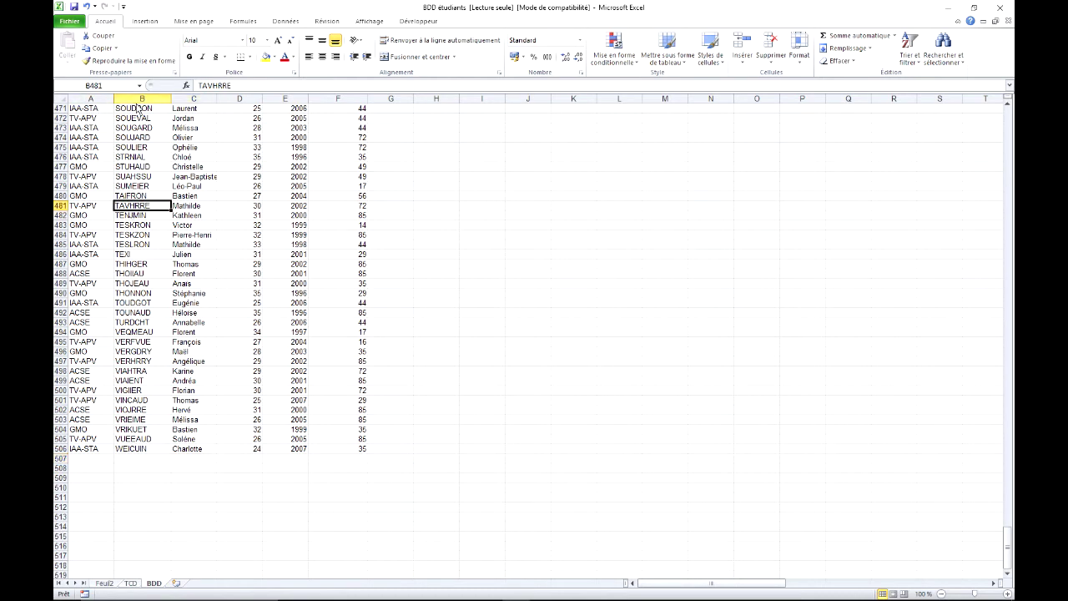
- Insert a new pivot table on a new sheet, sourced from columns BDD!A:F
left_click(148, 21)
left_click(87, 42)
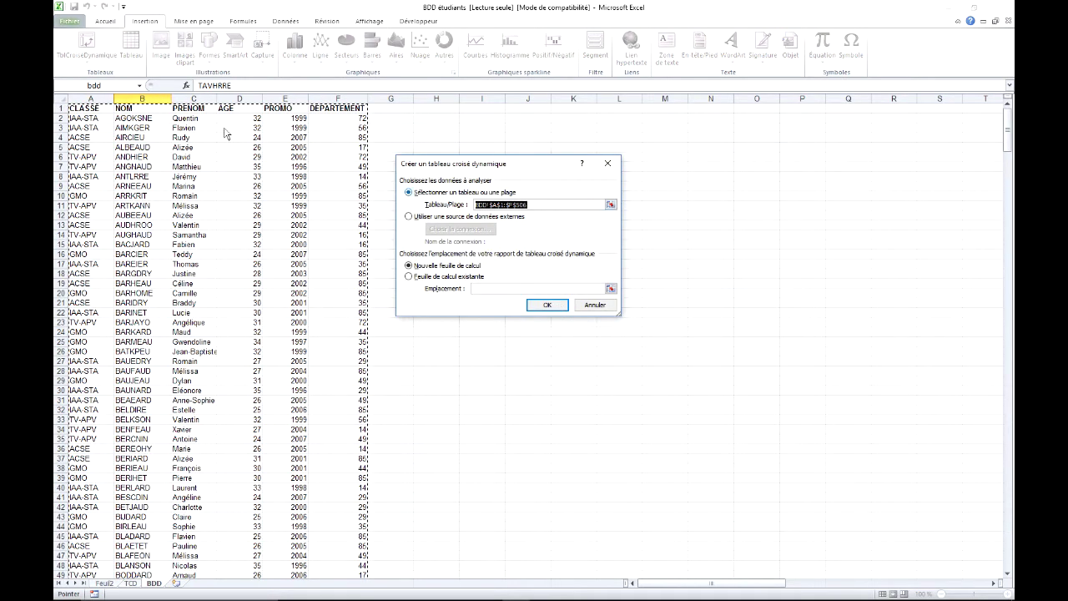
left_click_drag(88, 99, 323, 105)
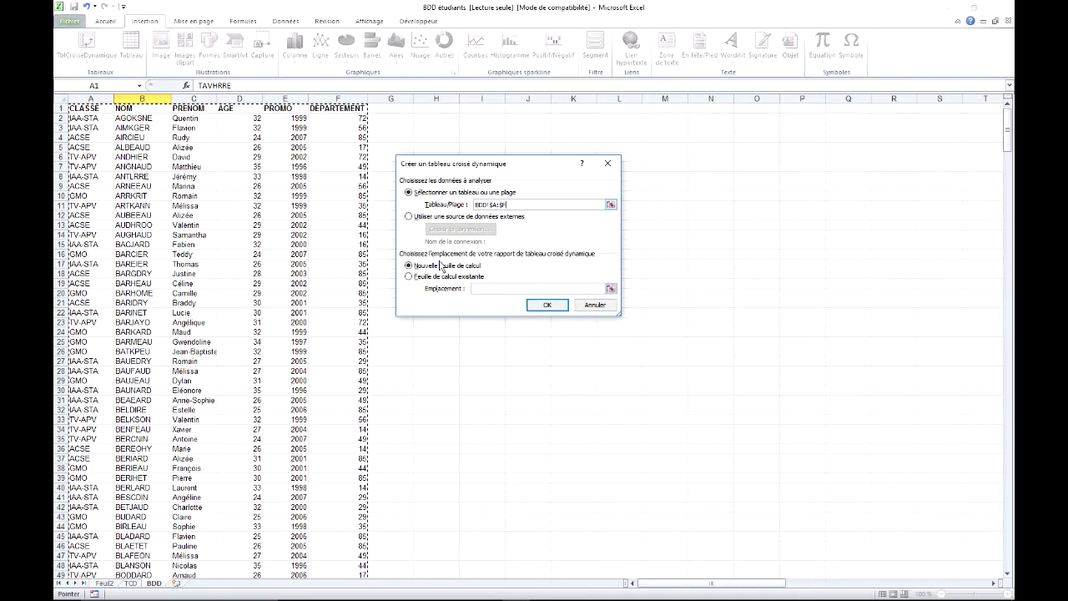
left_click(551, 309)
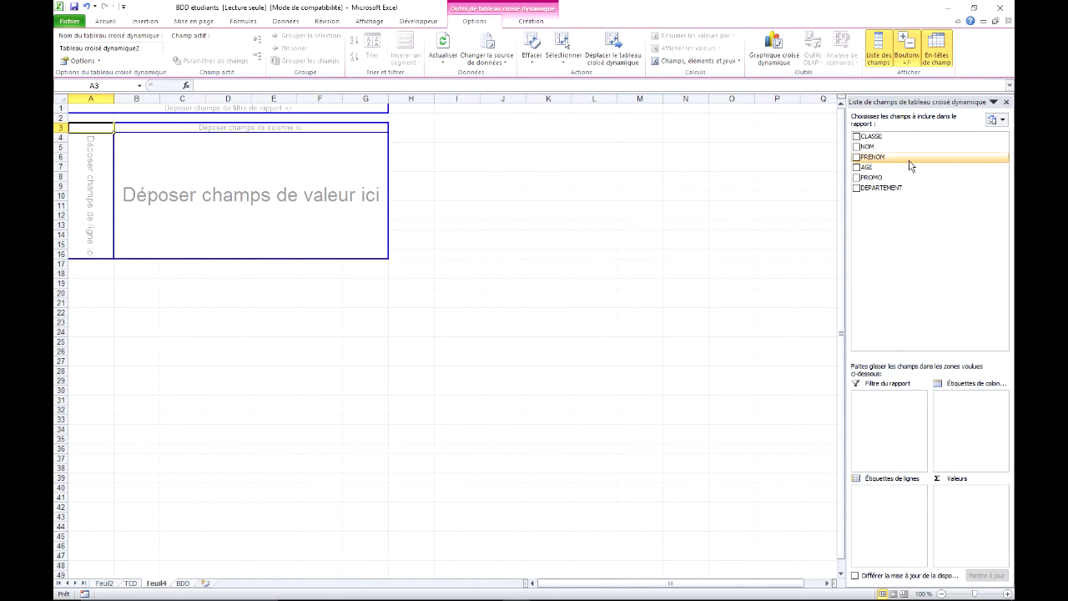
- Lay out the second pivot with CLASSE as columns, PROMO as rows and a count of NOM
left_click_drag(871, 137, 968, 418)
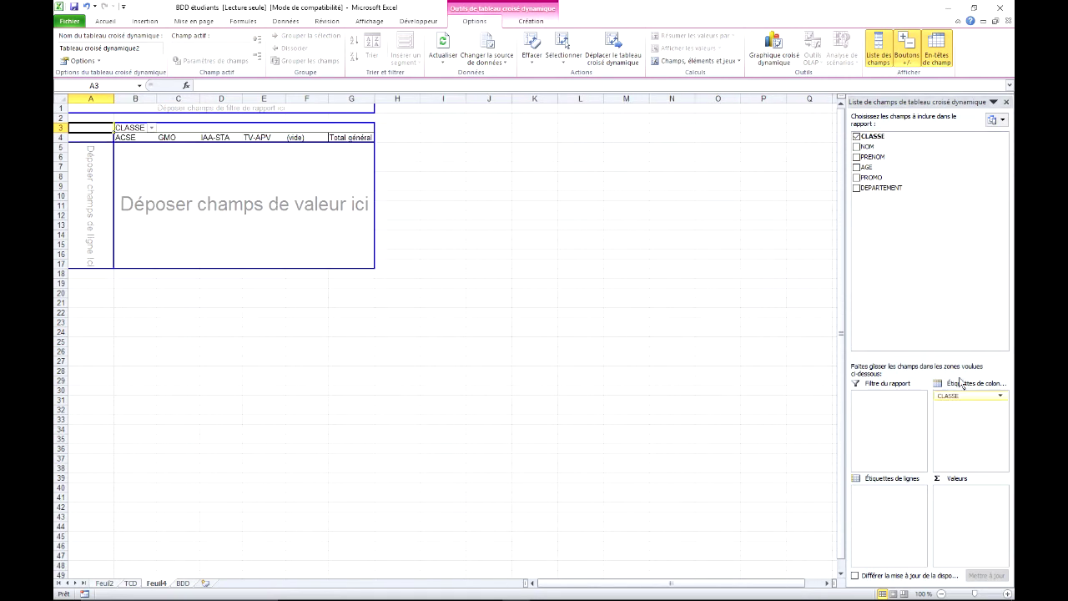
left_click_drag(872, 177, 910, 527)
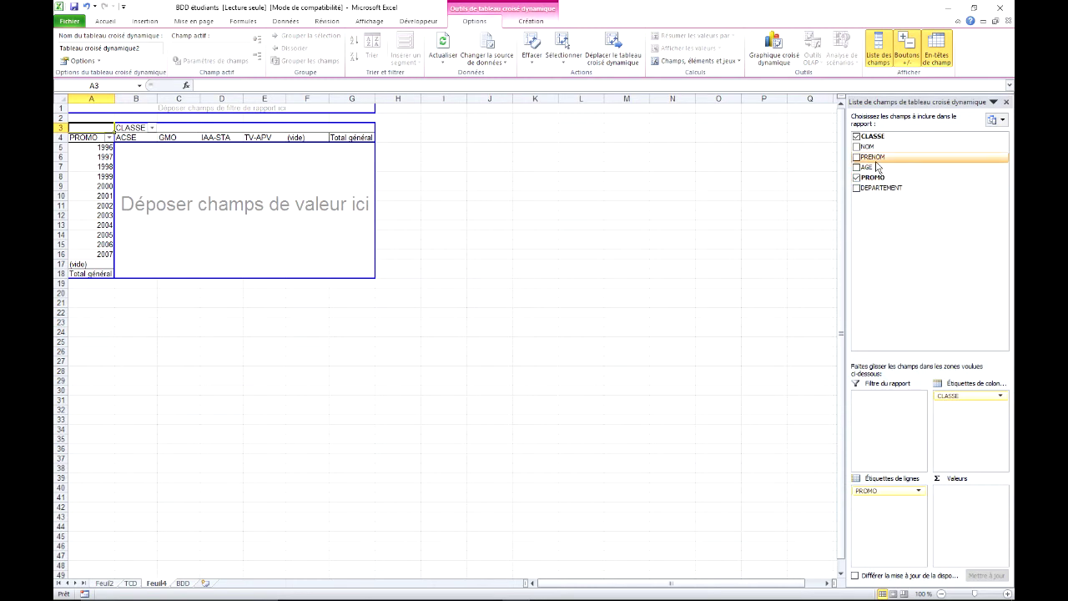
left_click_drag(867, 146, 971, 514)
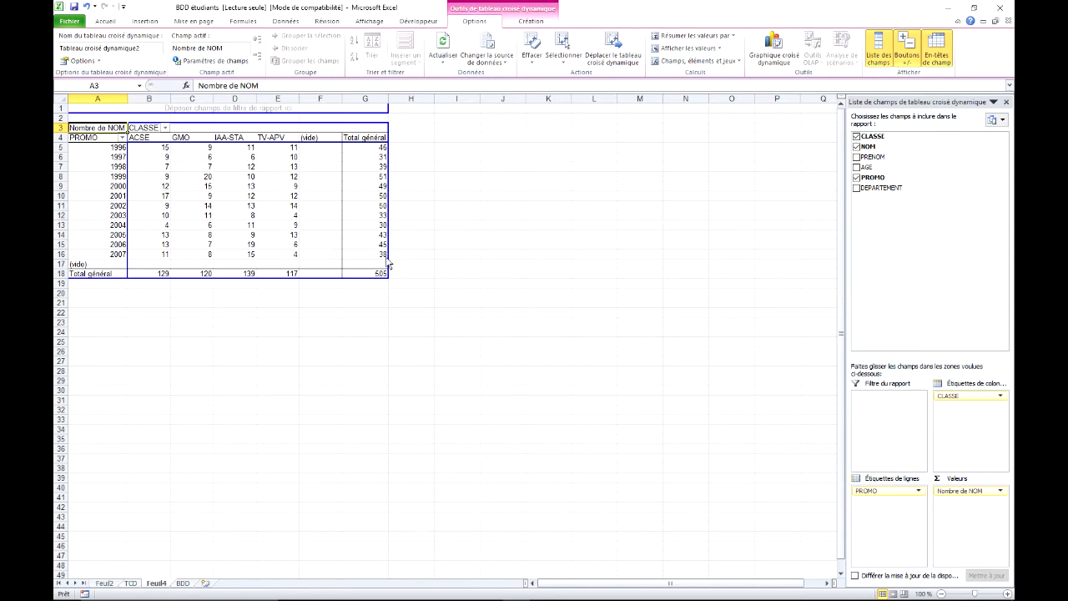
- Exclude the (vide) class from the CLASSE filter, then show the TCD sheet
left_click(165, 128)
left_click(89, 278)
left_click(135, 338)
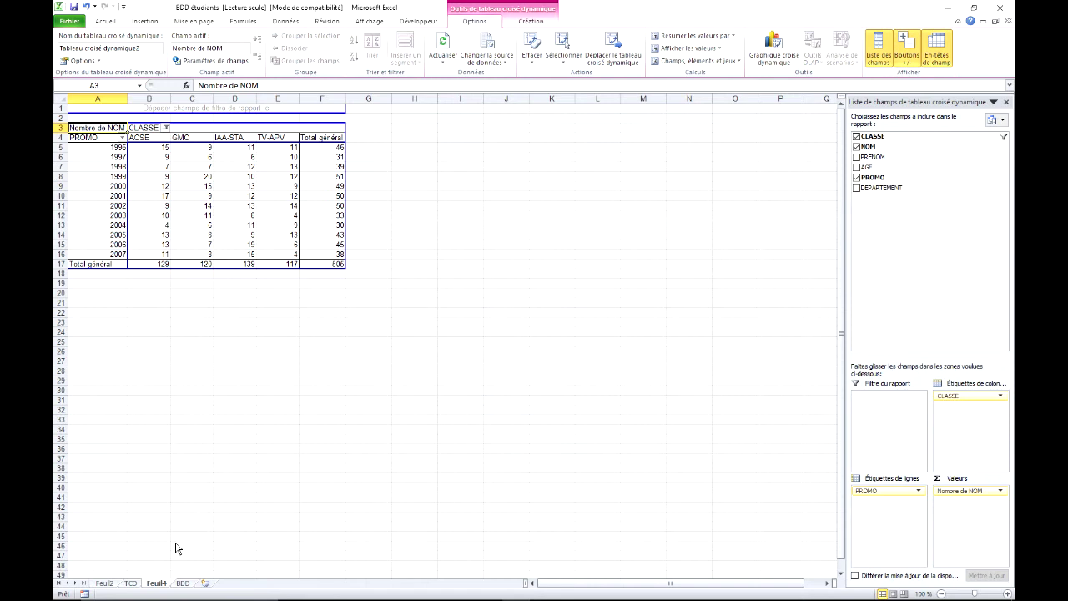
left_click(131, 583)
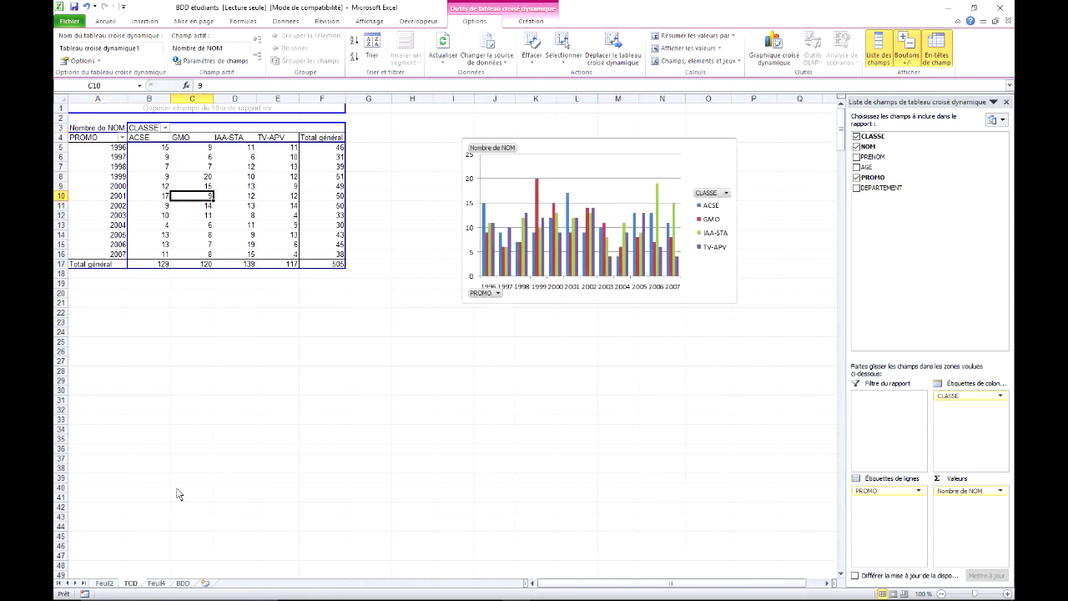
- On BDD, select cell A507, the first empty row below the student data
left_click(183, 583)
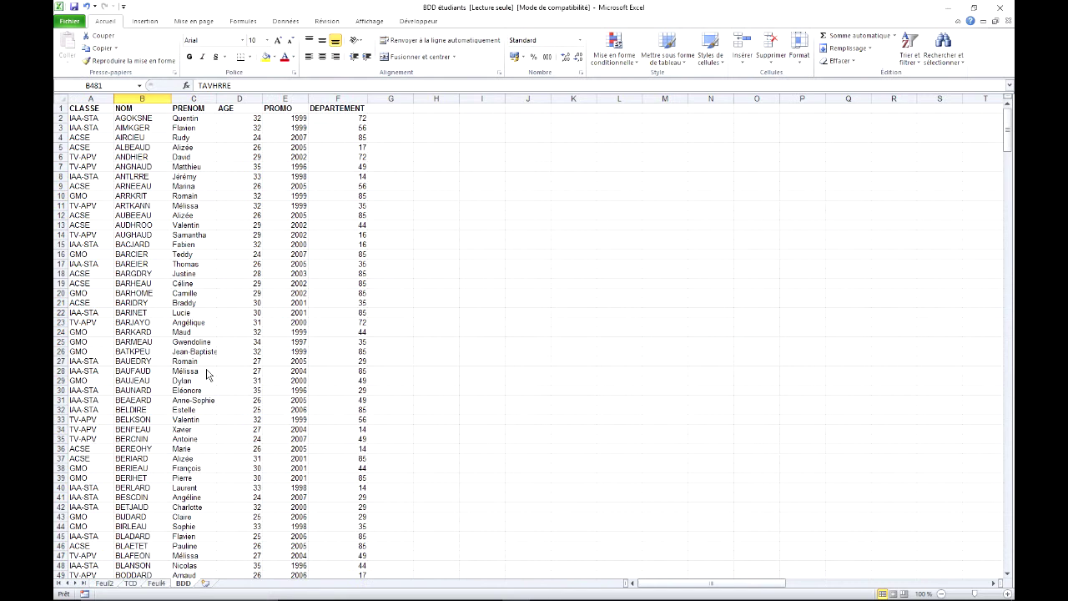
scroll(200, 288, "down", 5)
scroll(200, 288, "down", 11)
scroll(200, 287, "down", 10)
scroll(200, 283, "down", 7)
scroll(200, 283, "down", 17)
scroll(200, 284, "down", 15)
scroll(200, 284, "down", 11)
scroll(200, 284, "down", 19)
scroll(200, 283, "down", 17)
scroll(200, 284, "down", 17)
scroll(194, 291, "down", 16)
scroll(193, 291, "down", 9)
scroll(188, 290, "down", 10)
scroll(185, 287, "up", 2)
left_click(94, 334)
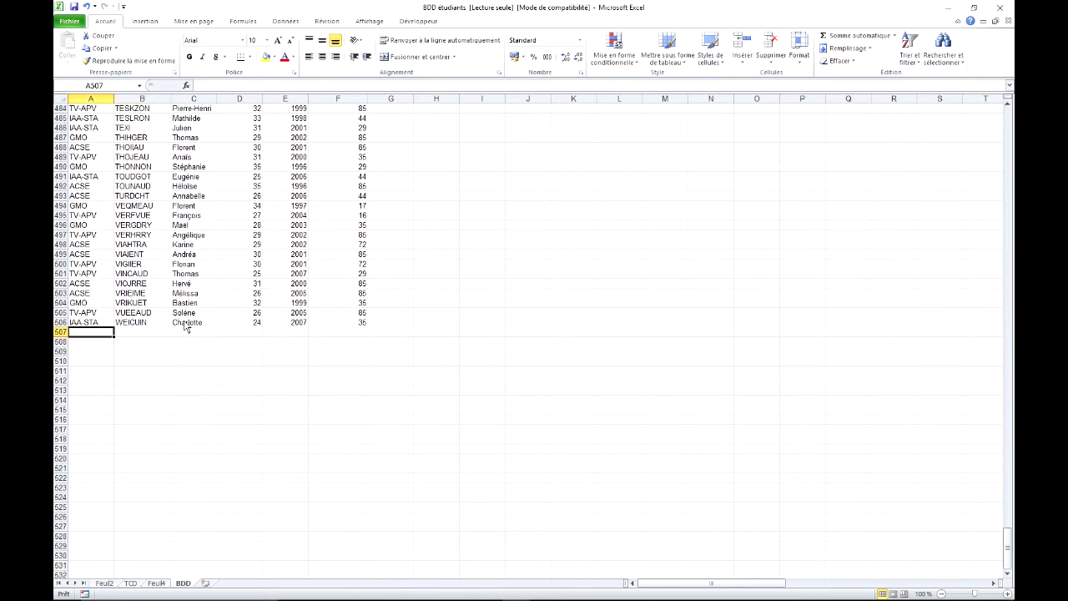
- Enter GMO, nom, prénom, 25, 2006 and 44 across A507:F507
type("GMO")
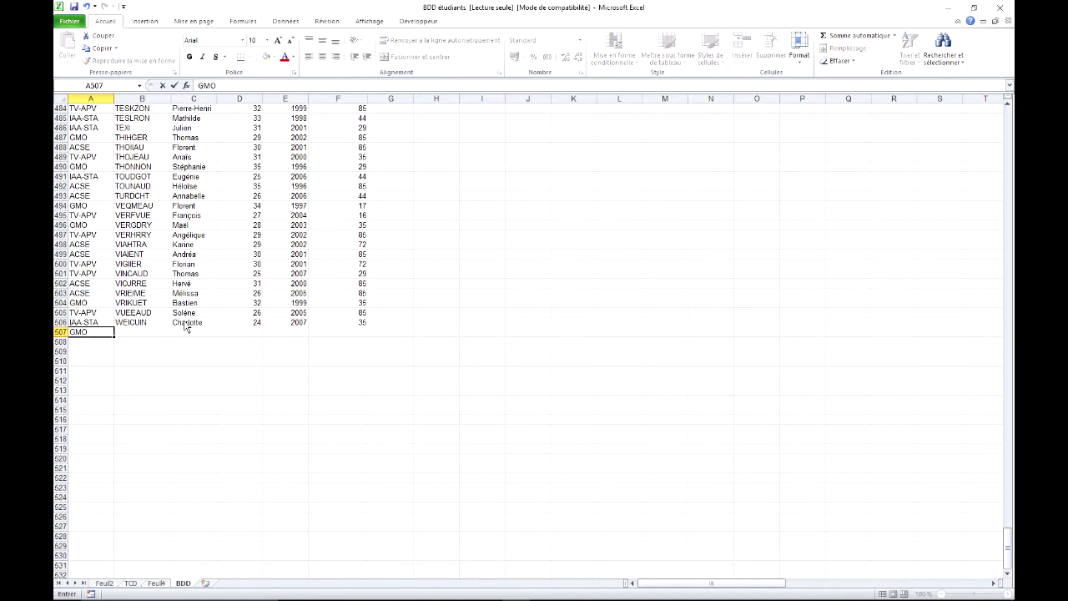
key("Tab")
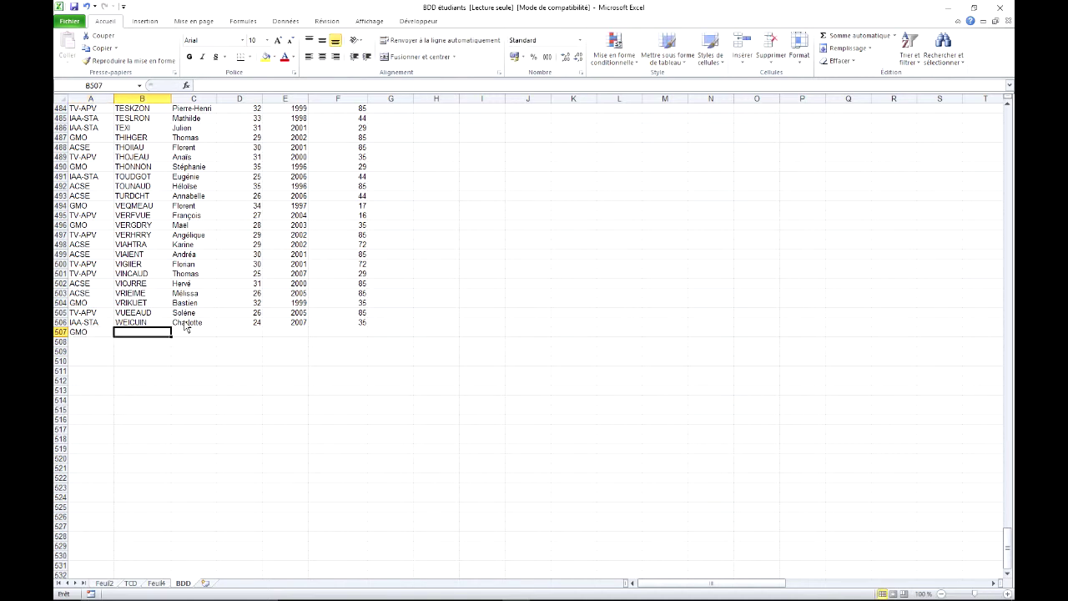
type("nom")
key("Tab")
type("p")
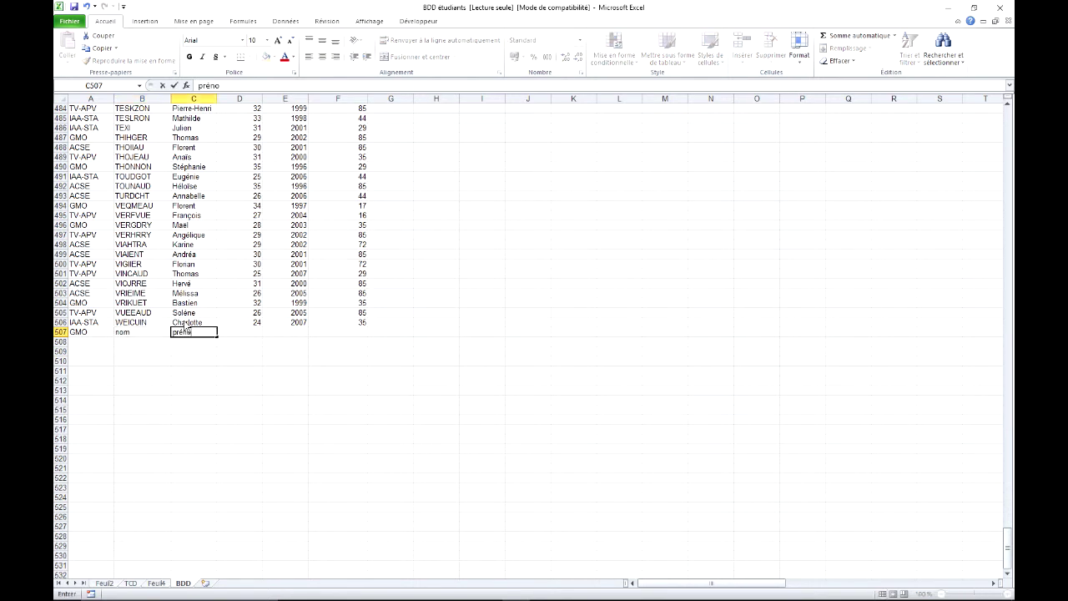
left_click(239, 333)
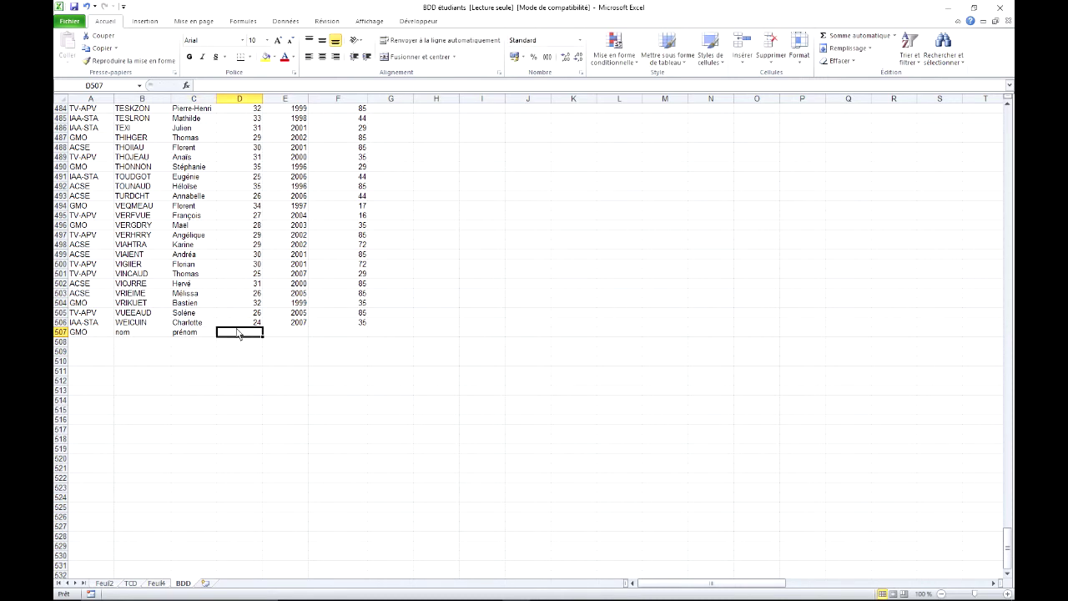
type("25")
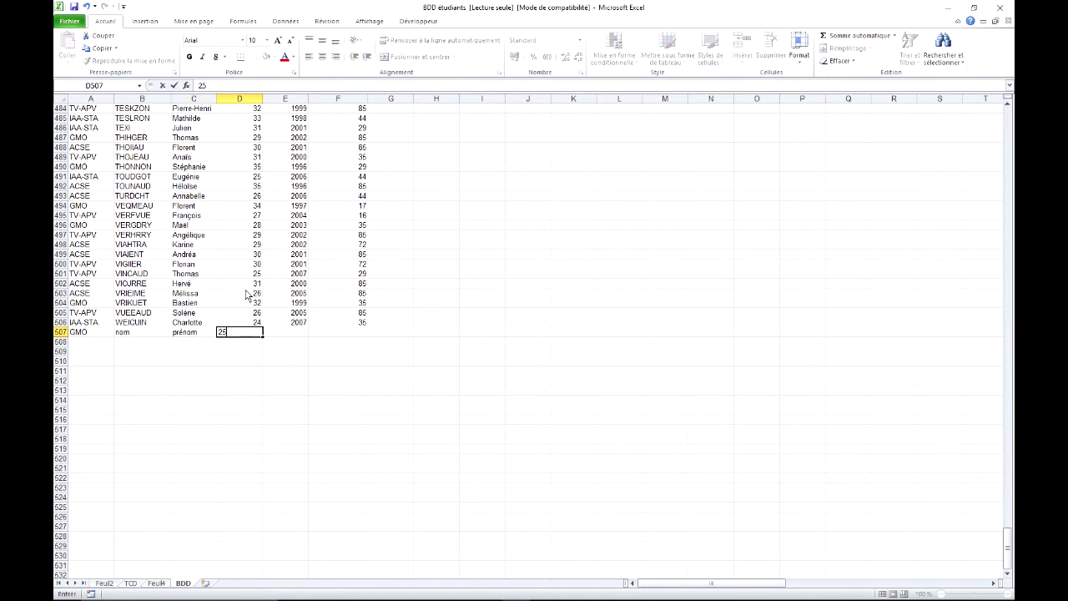
key("Tab")
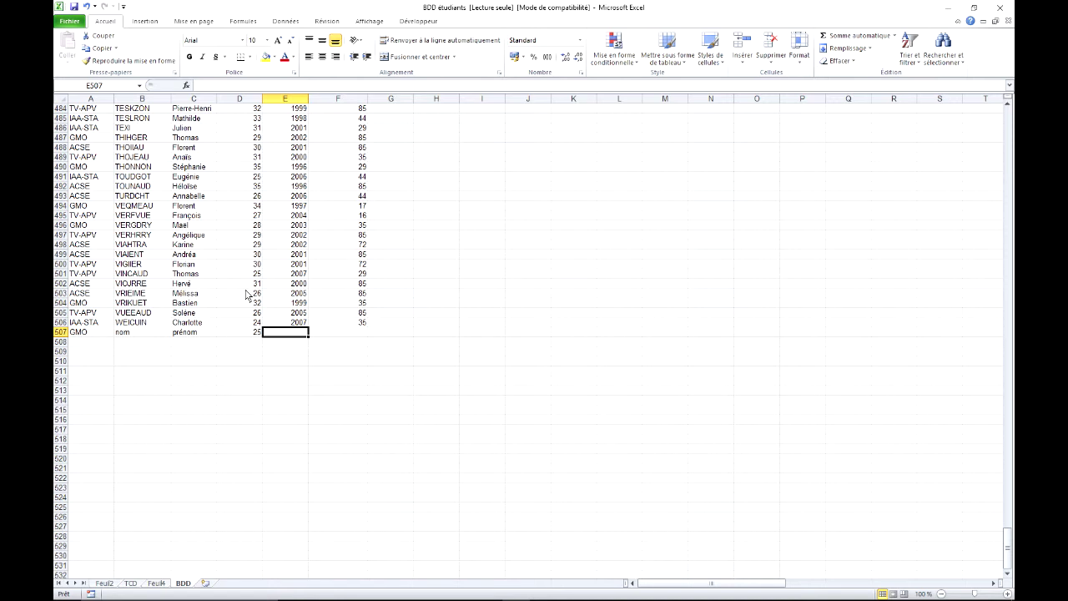
type("2006")
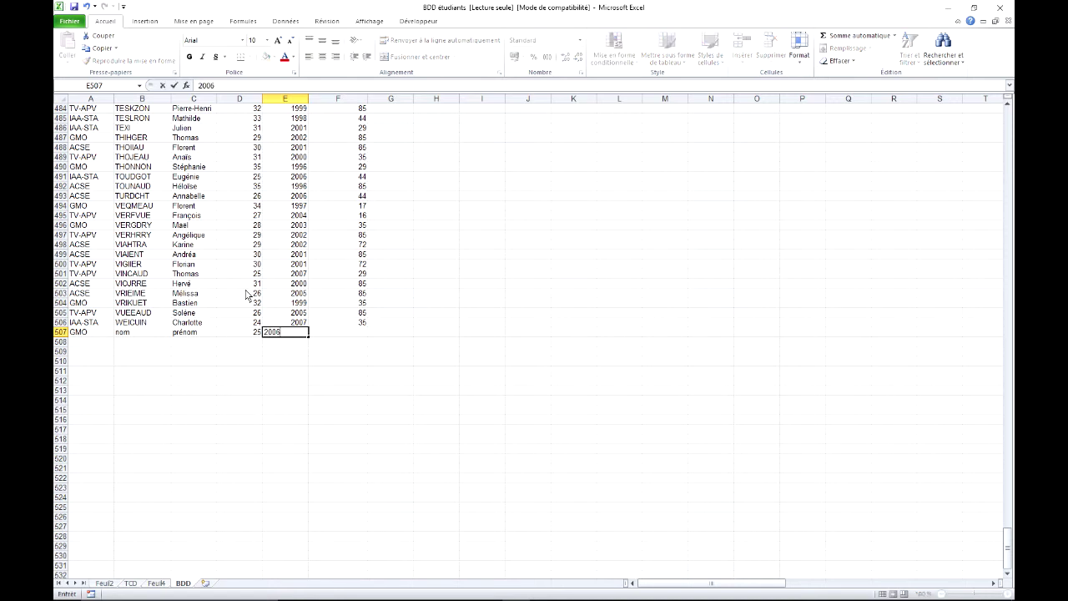
key("Tab")
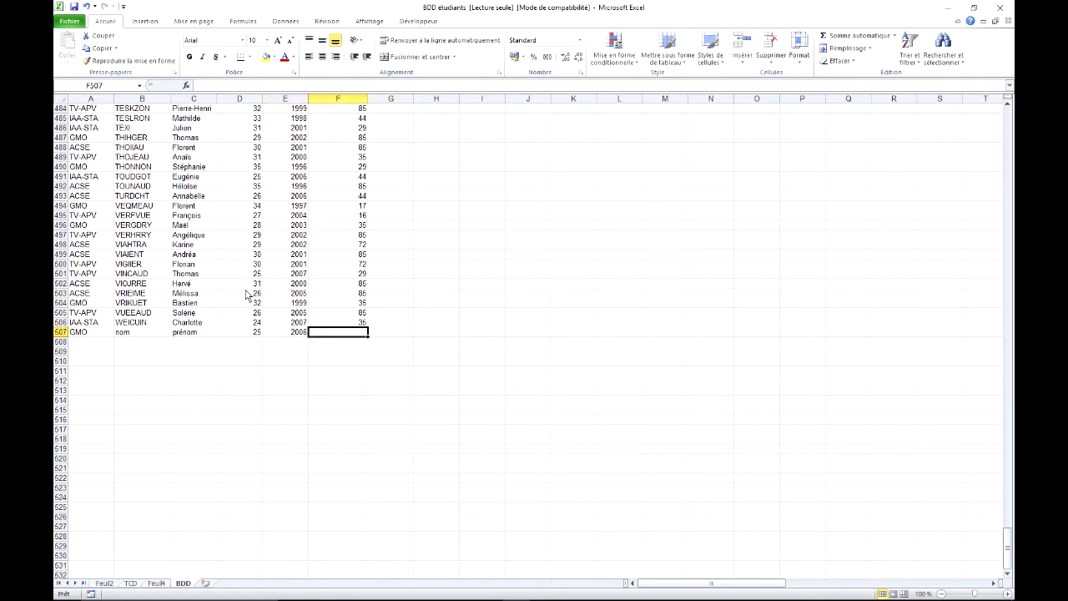
type("44")
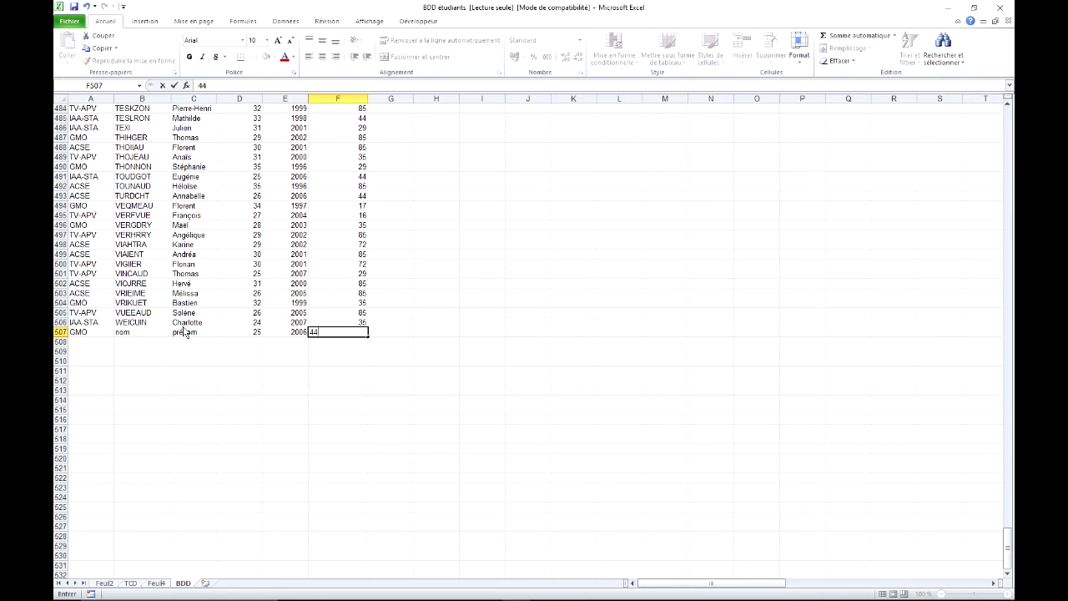
left_click(183, 325)
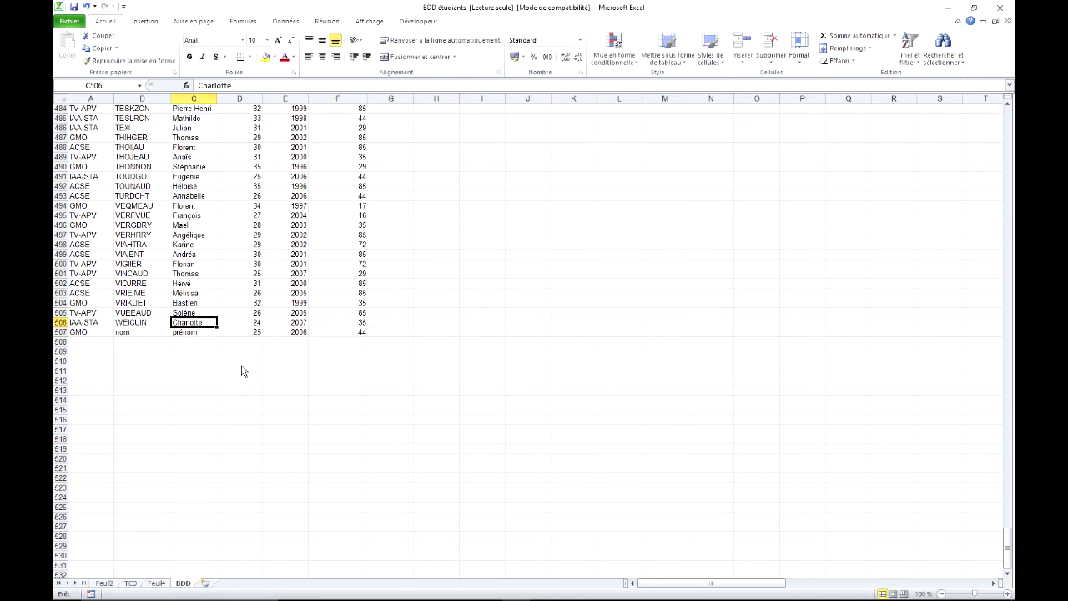
- Refresh the TCD pivot table so it picks up the new student row
left_click(163, 585)
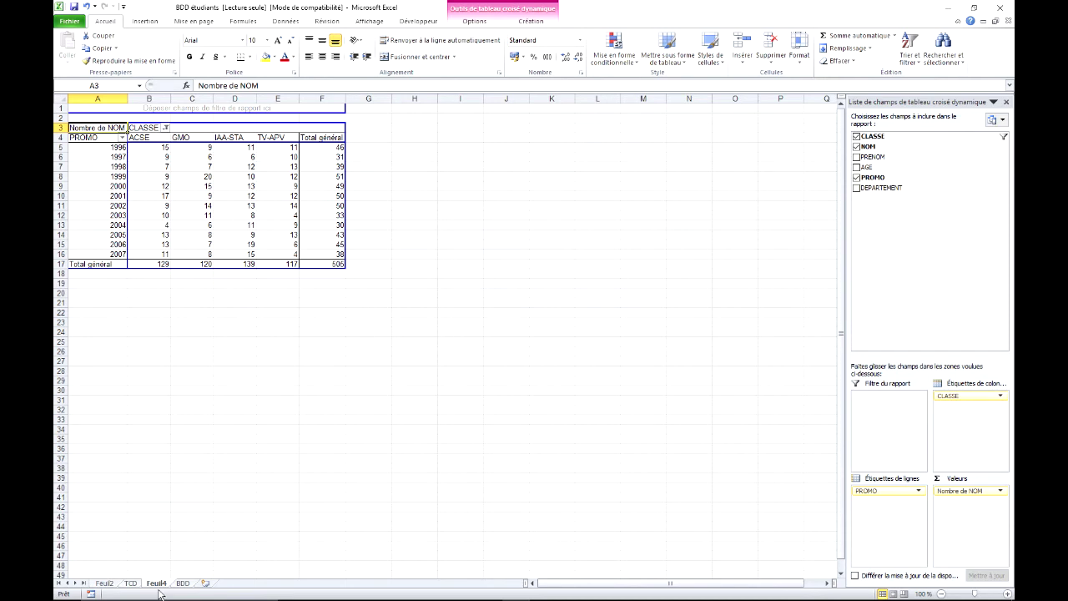
left_click(130, 584)
right_click(201, 197)
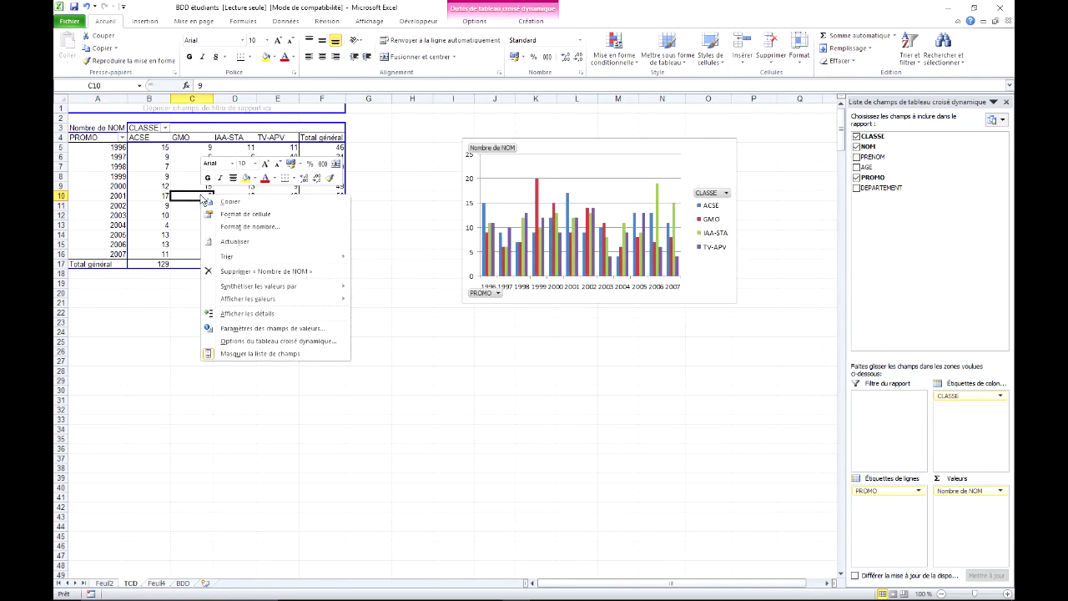
left_click(244, 242)
left_click(204, 264)
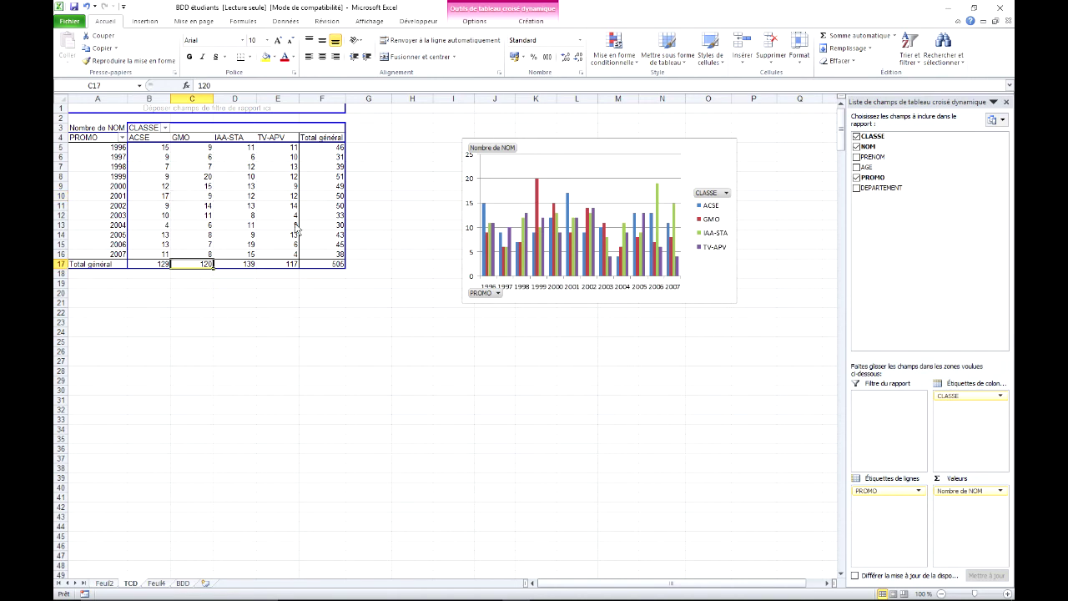
- Refresh the Feuil4 pivot table, raising GMO to 121 and the grand total to 506
left_click(157, 583)
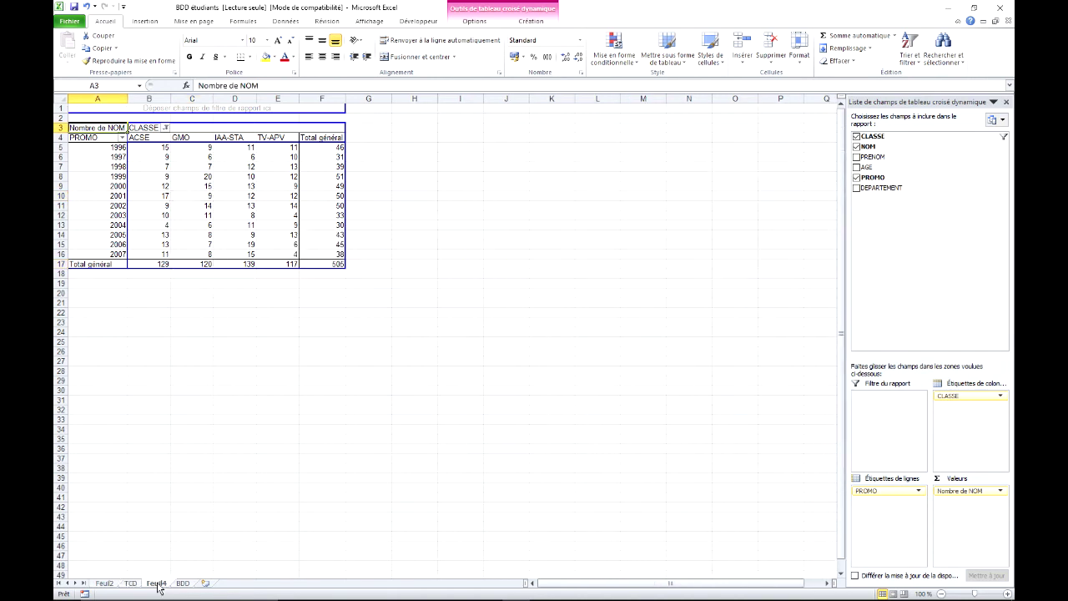
left_click(198, 197)
right_click(198, 198)
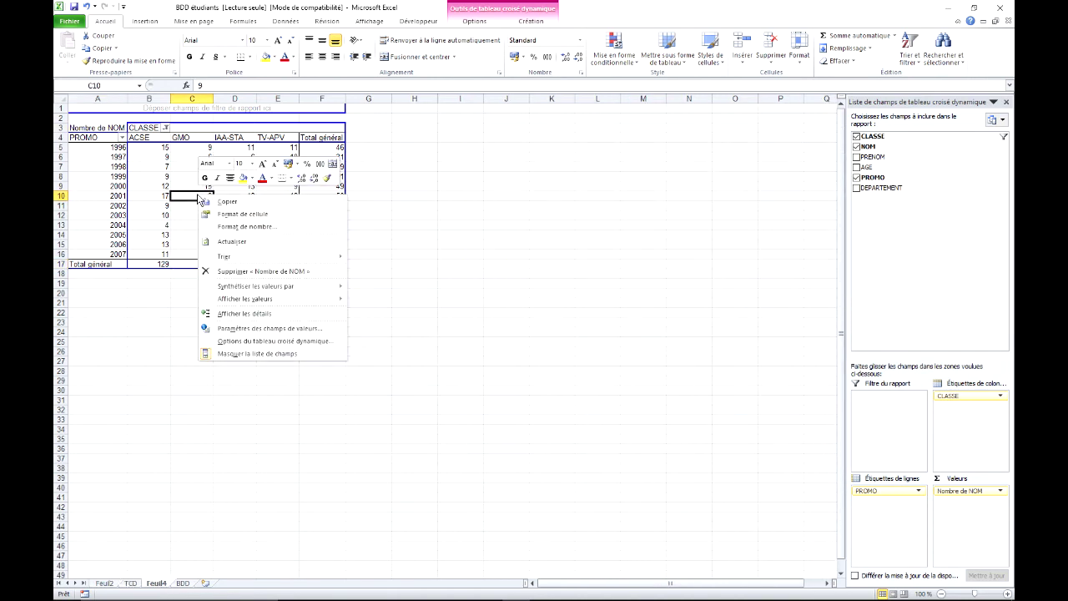
left_click(245, 241)
left_click(208, 265)
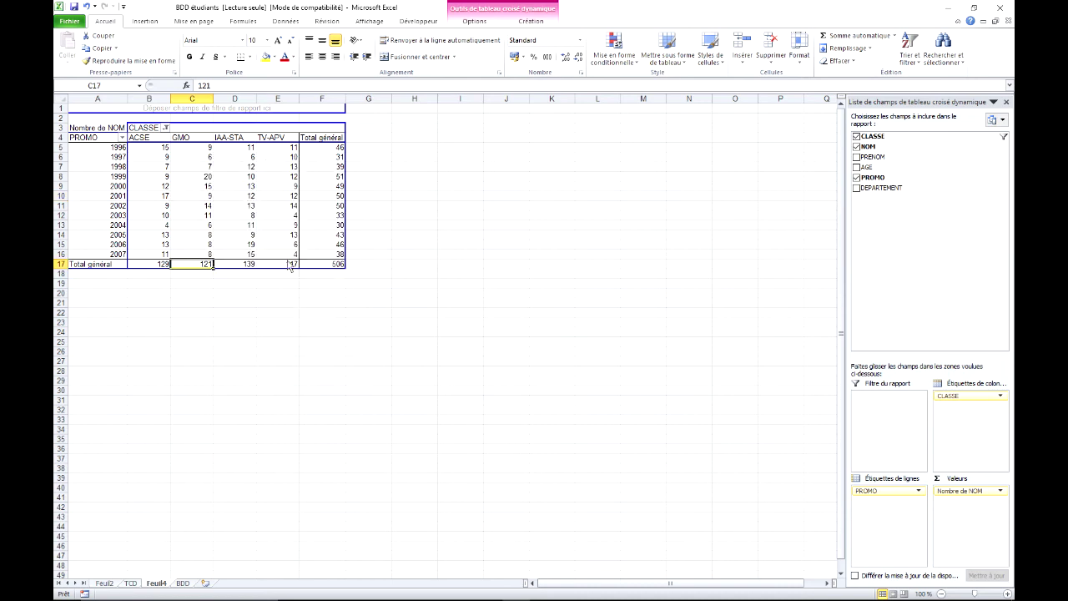
left_click(287, 207)
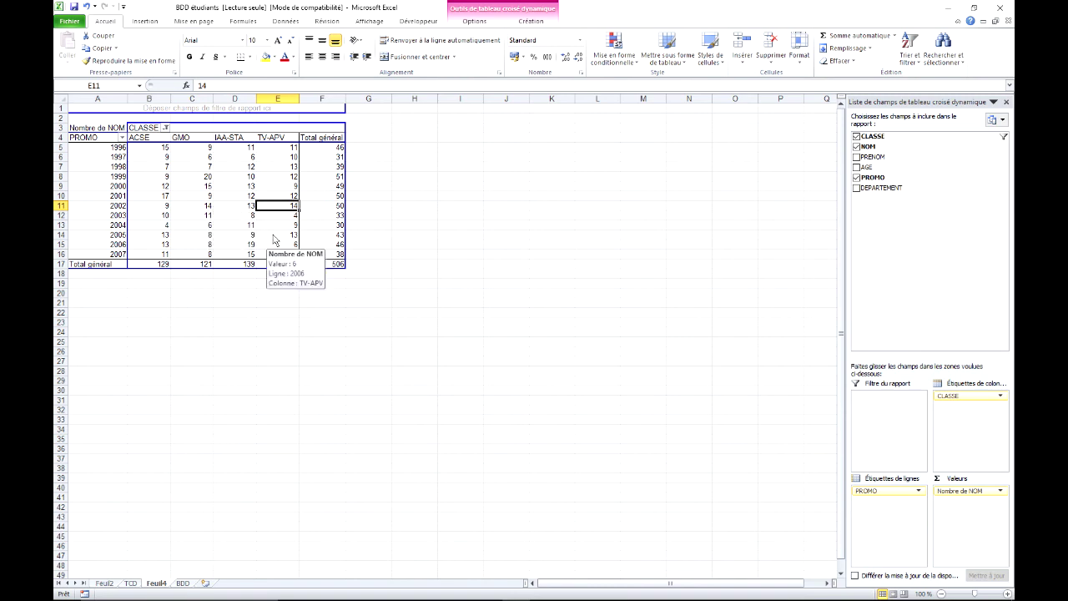
mouse_move(843, 596)
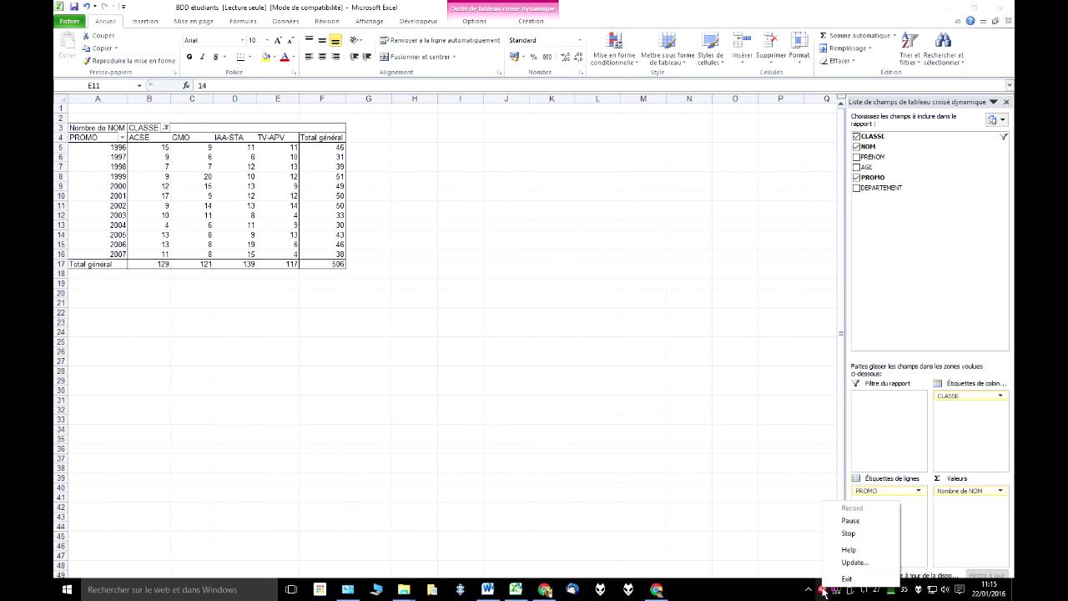